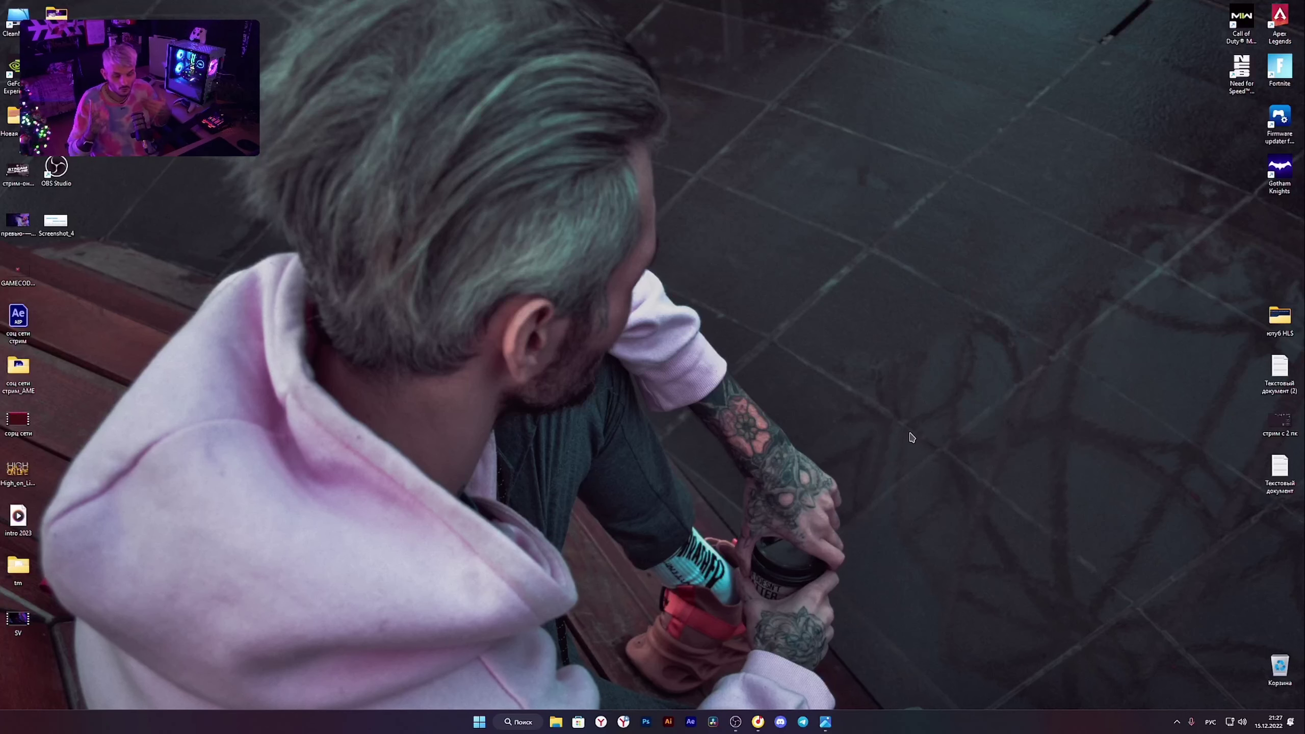
Switch to OBS and set the streaming service to YouTube - HLS in the stream settings.
left_click(735, 722)
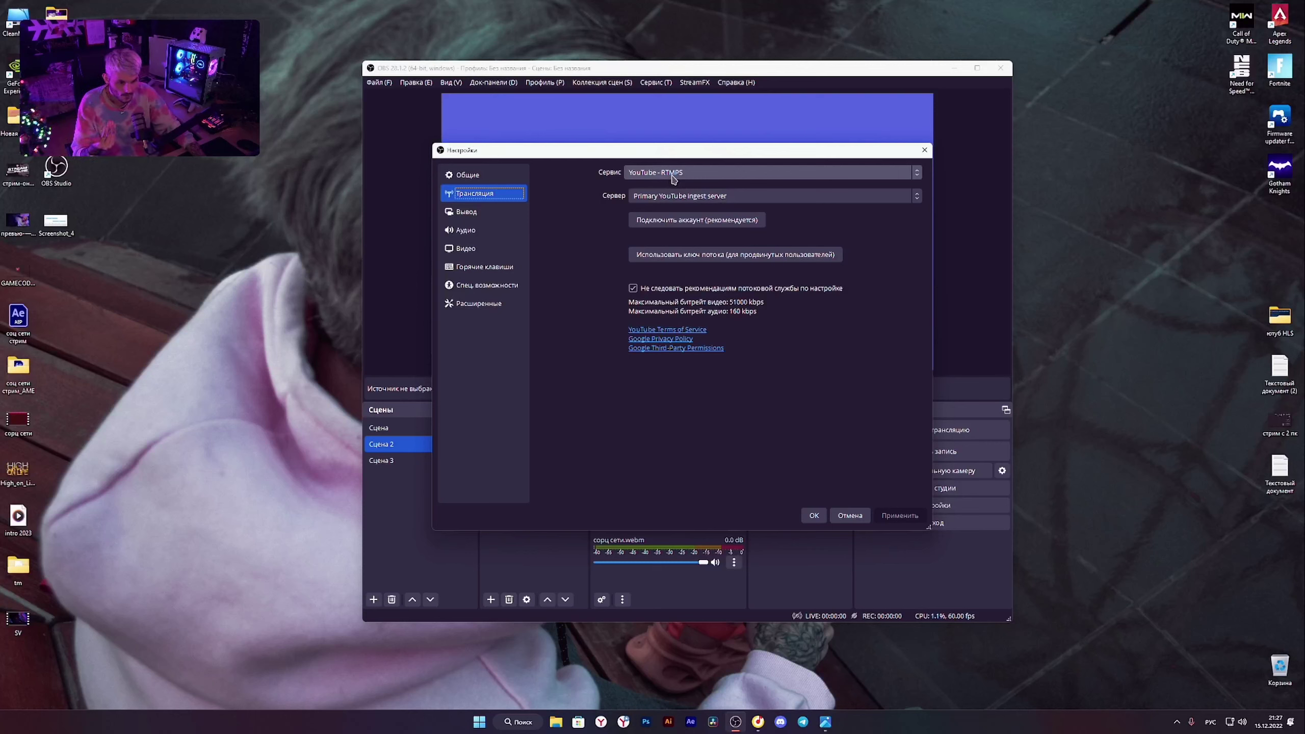
left_click(672, 177)
scroll(915, 199, "up", 10)
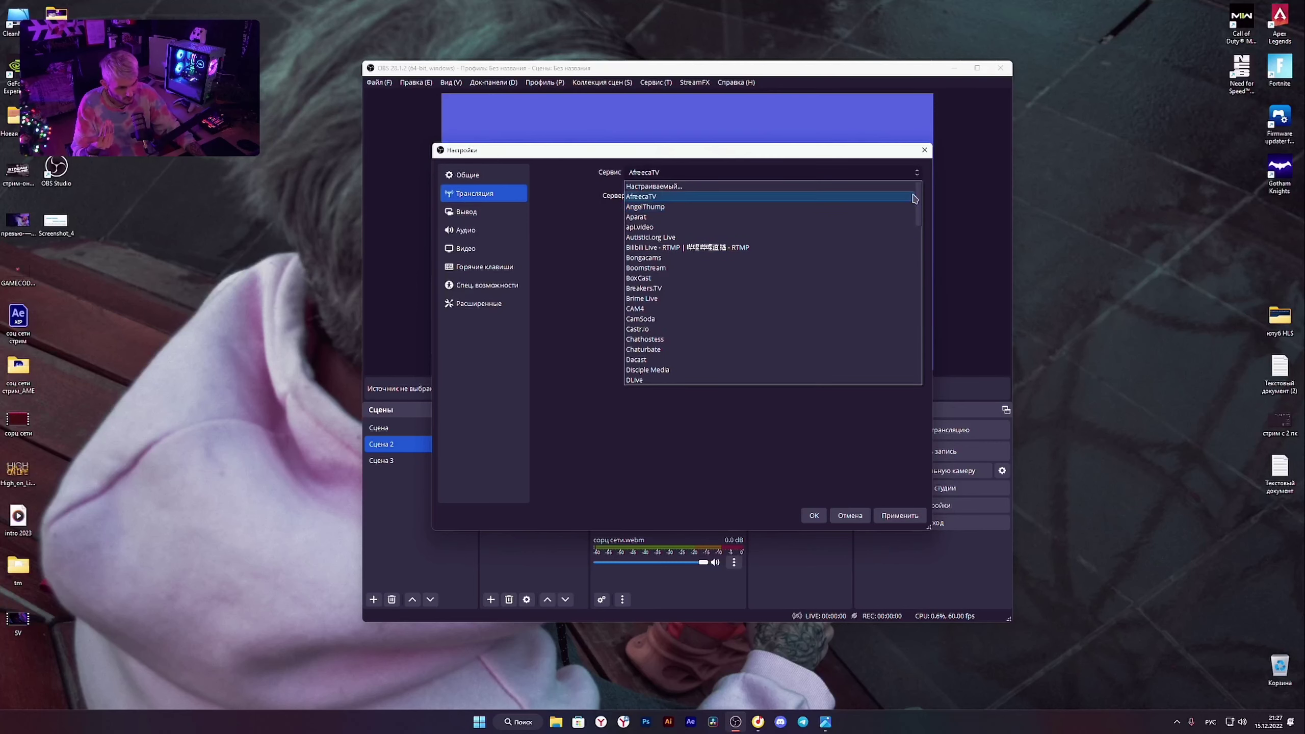
left_click_drag(915, 198, 921, 363)
left_click(642, 375)
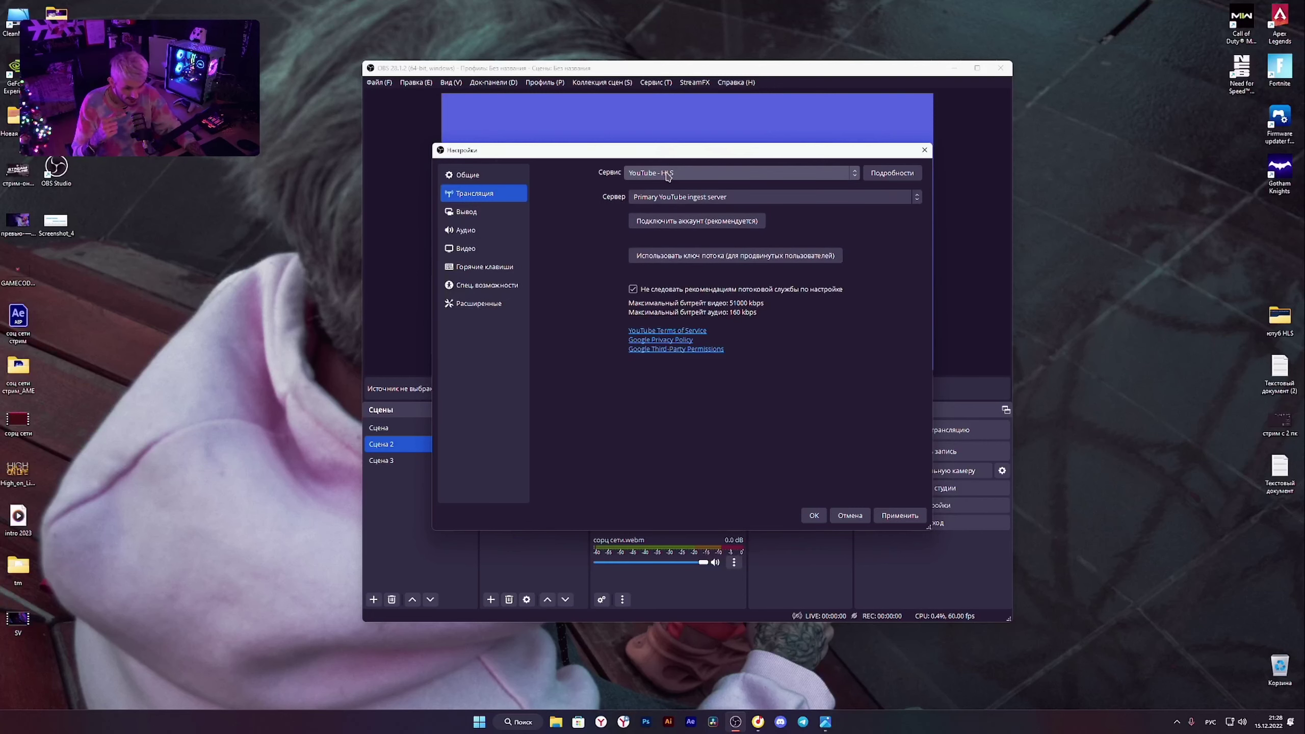
Try NVIDIA NVENC HEVC as the stream encoder in the output settings, and discard all settings changes.
left_click(476, 215)
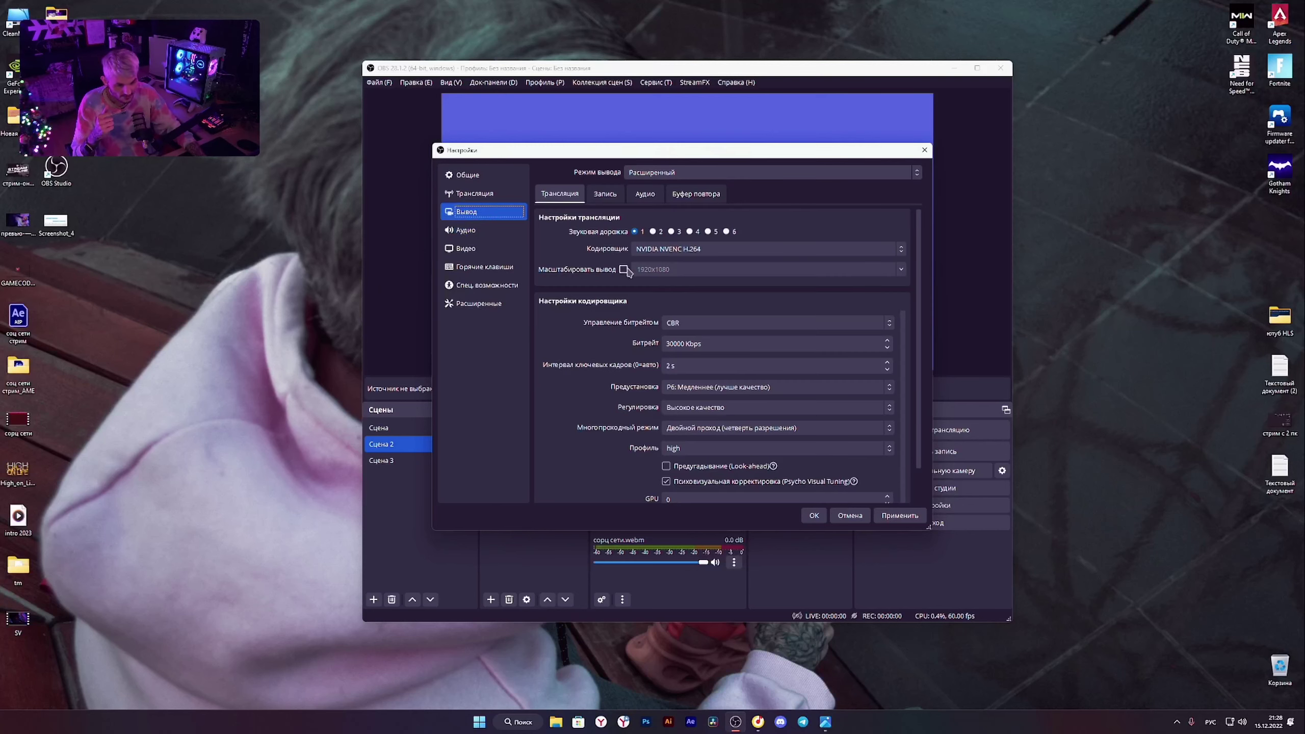
left_click(668, 249)
left_click(670, 280)
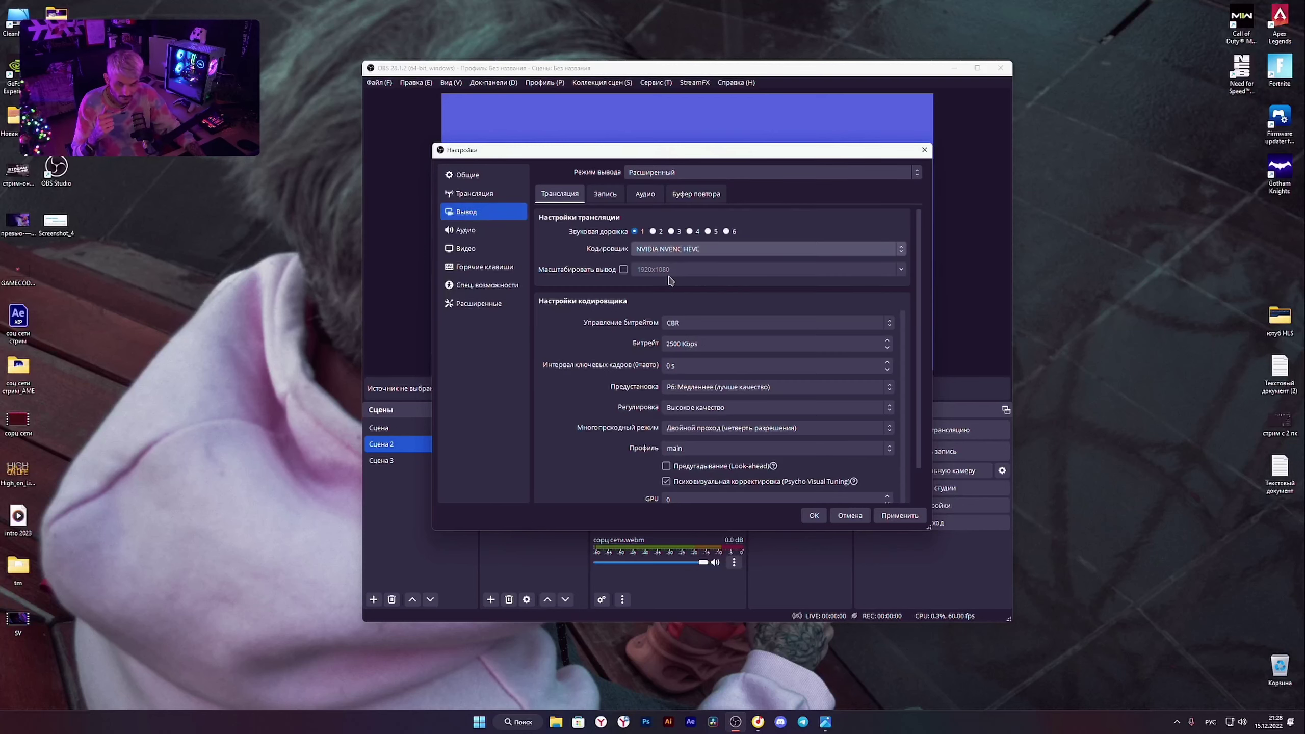
left_click(691, 252)
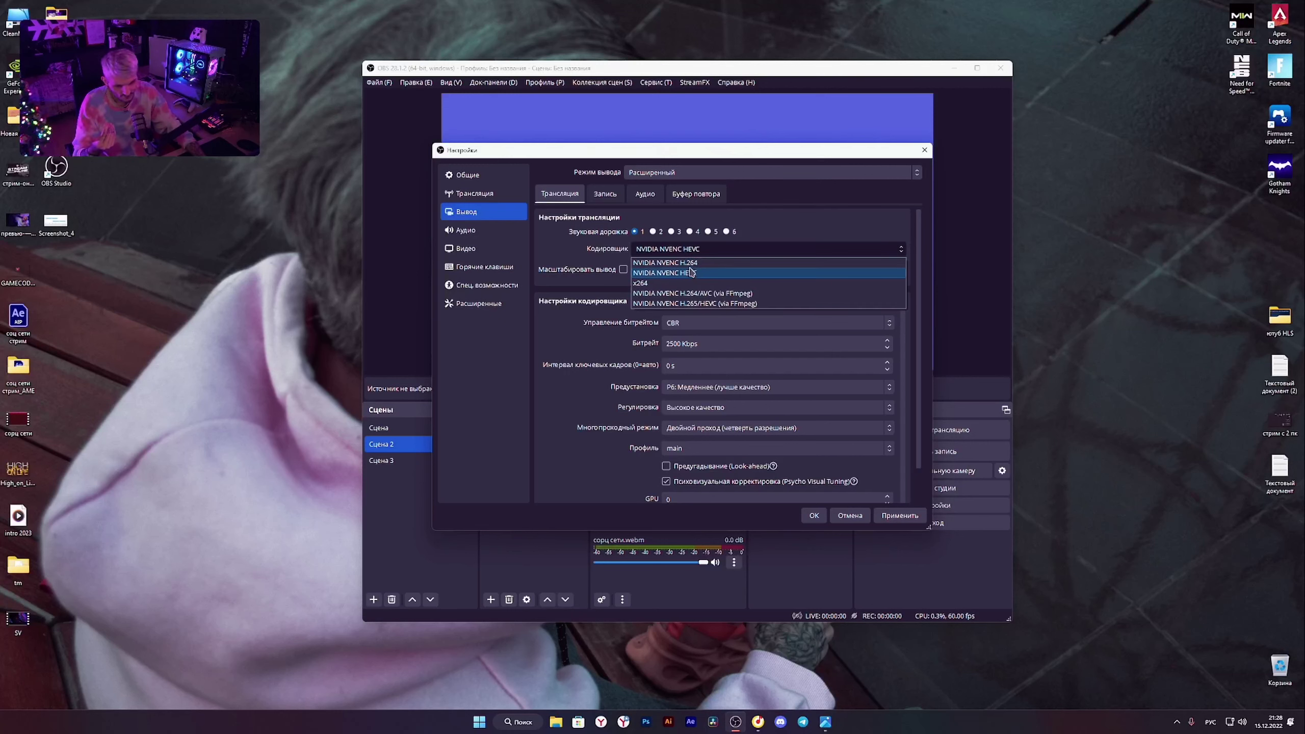
left_click(764, 241)
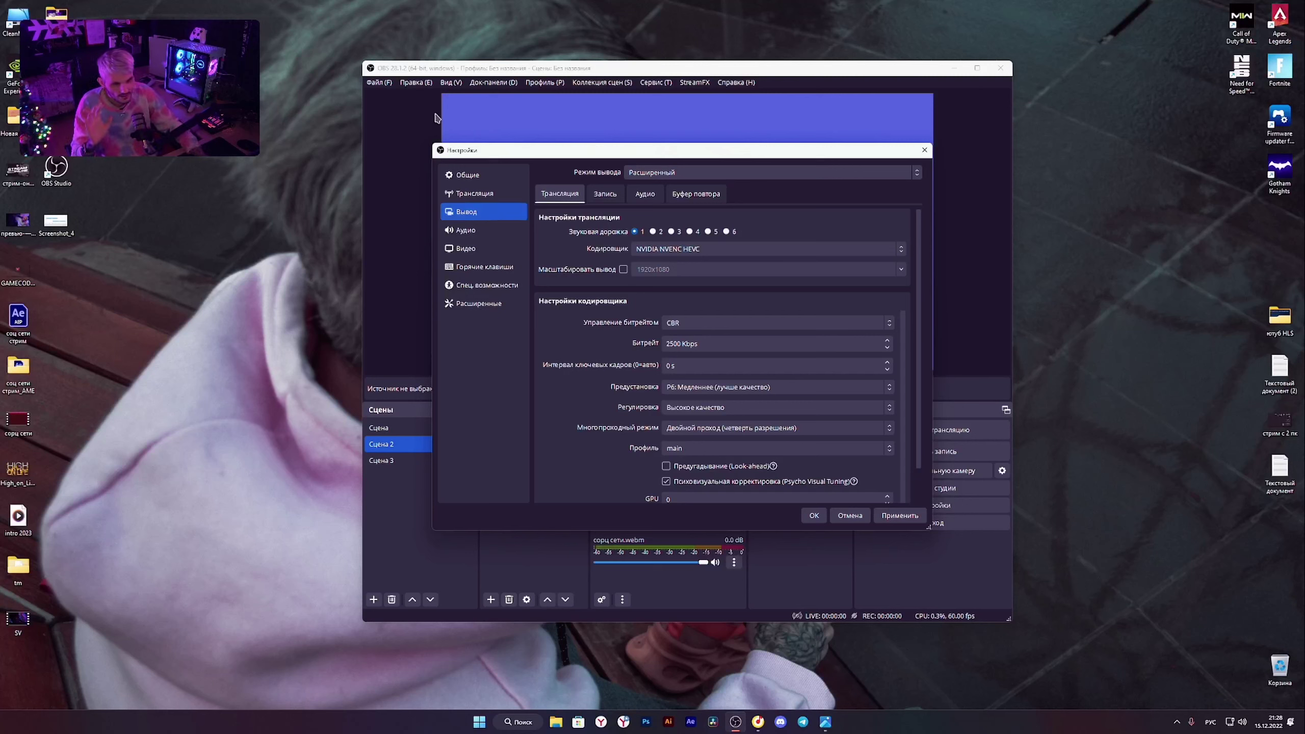
left_click(850, 515)
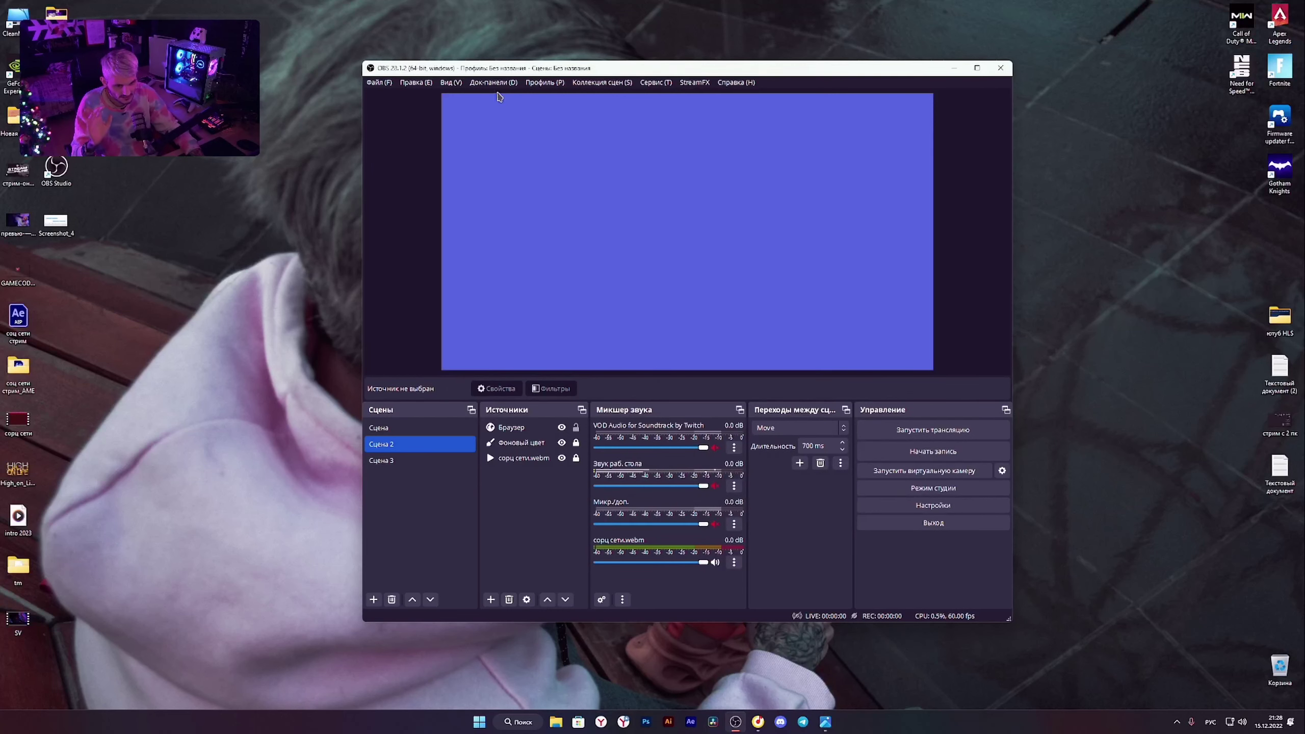
Examine the streaming statistics in the Stats window over the preview, and close it.
left_click(493, 82)
left_click(509, 212)
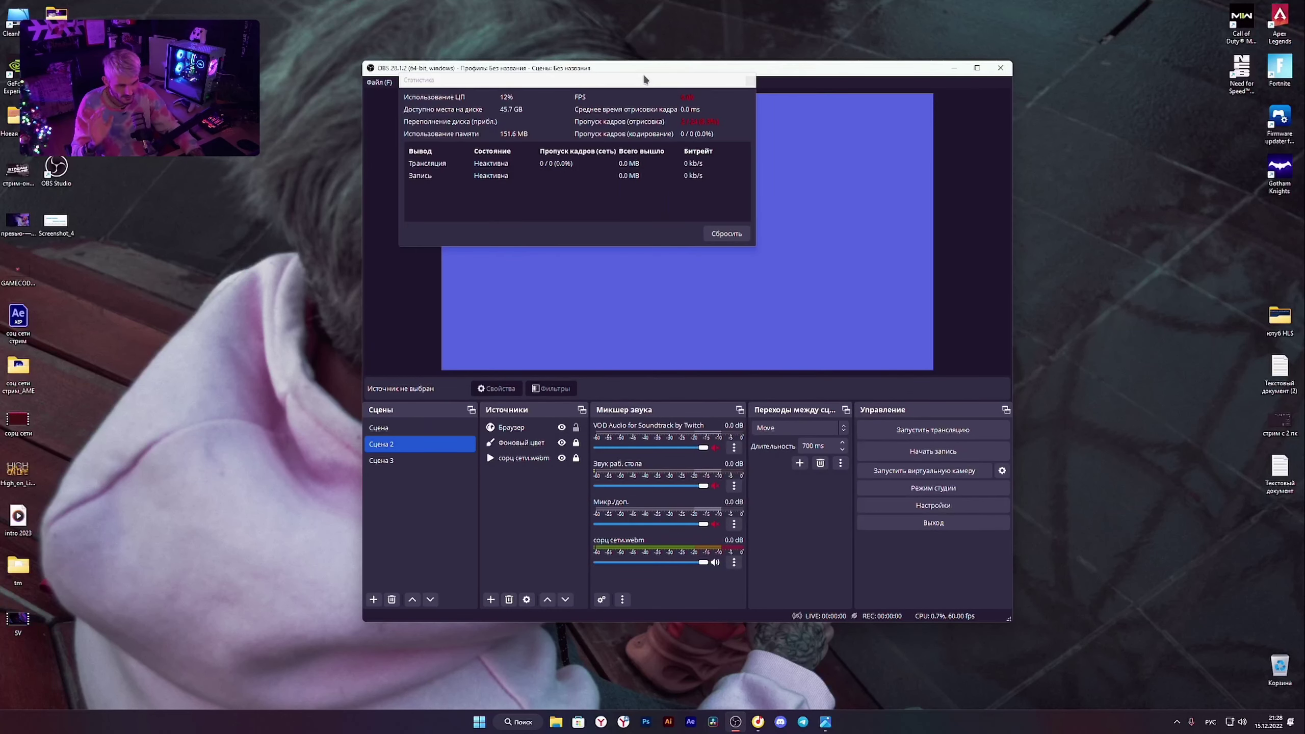
left_click_drag(647, 79, 754, 253)
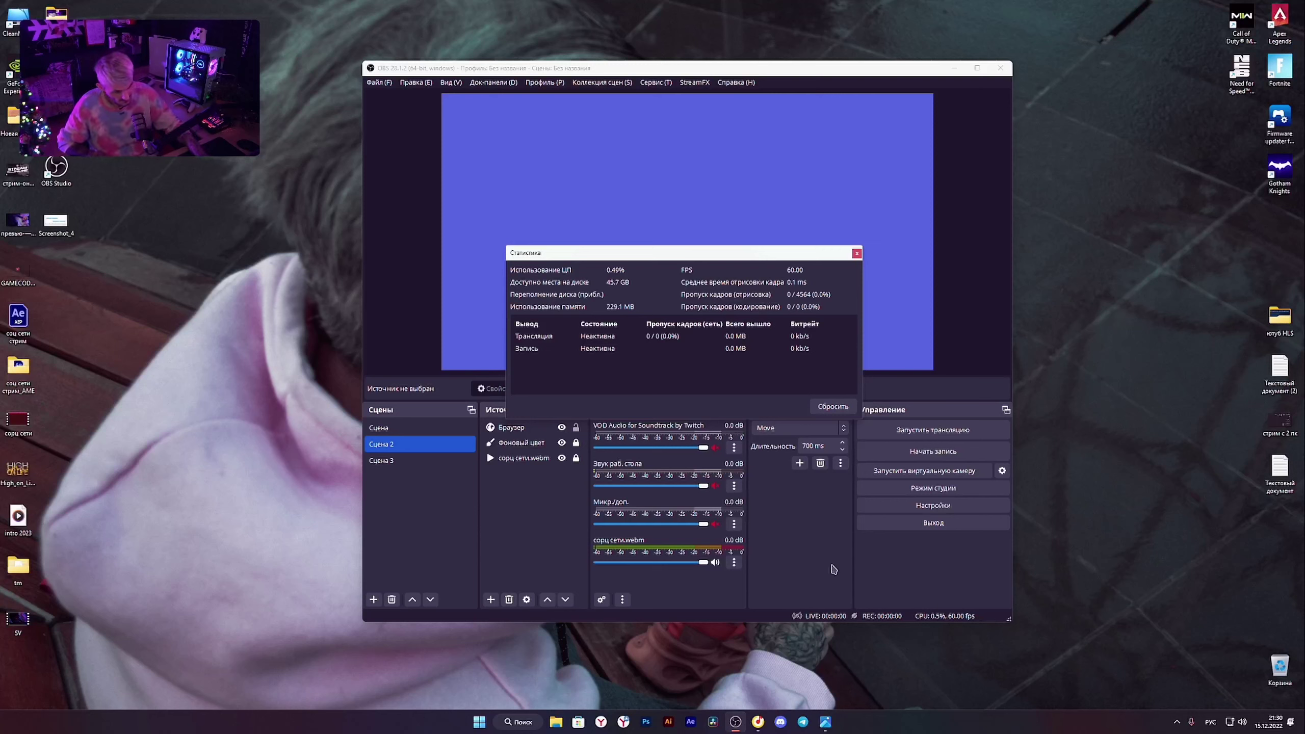
left_click(857, 253)
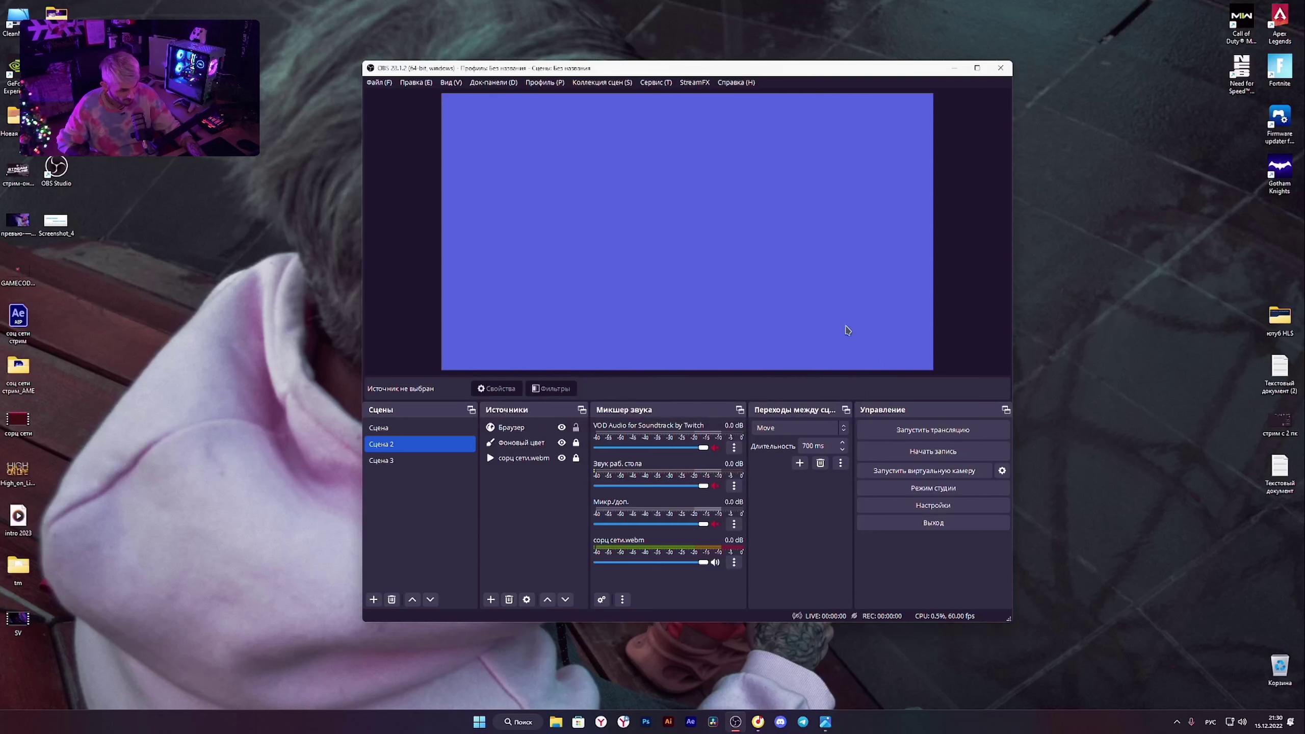
Reopen the stream settings and choose YouTube - HLS as the streaming service again.
left_click(927, 505)
left_click(475, 194)
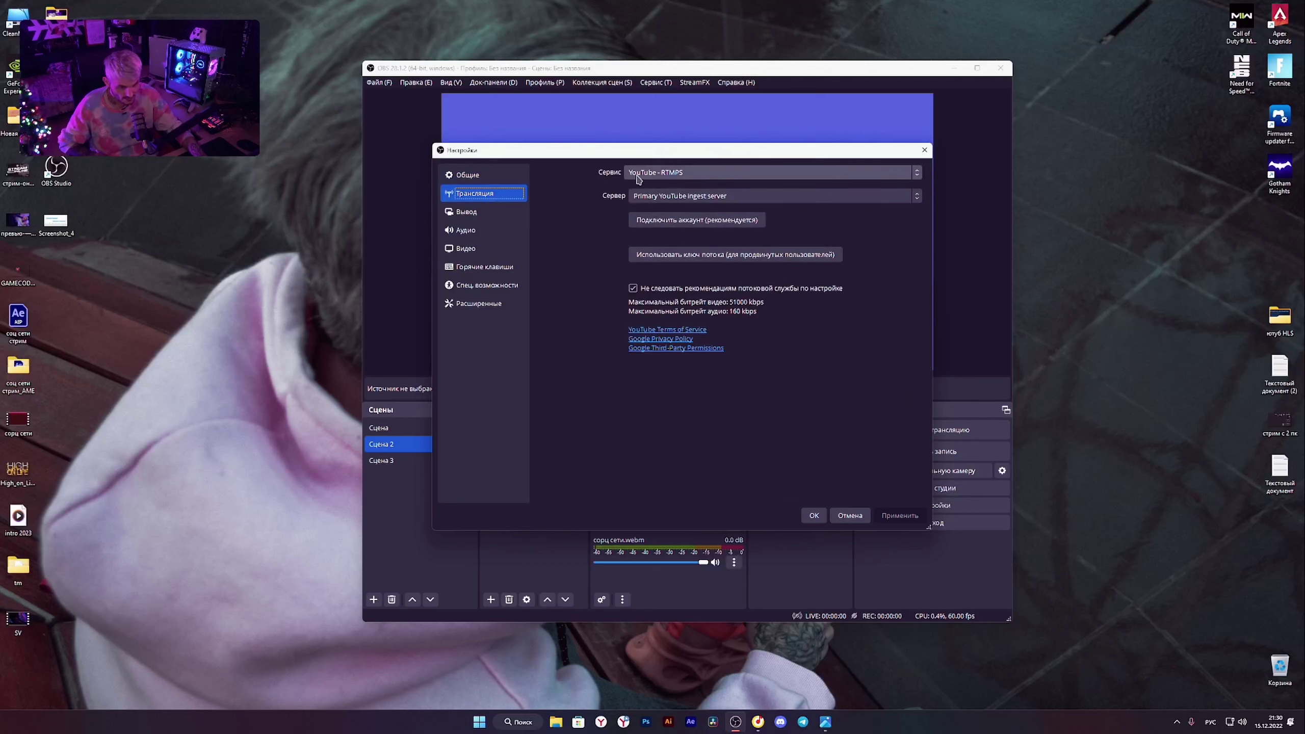
left_click(674, 177)
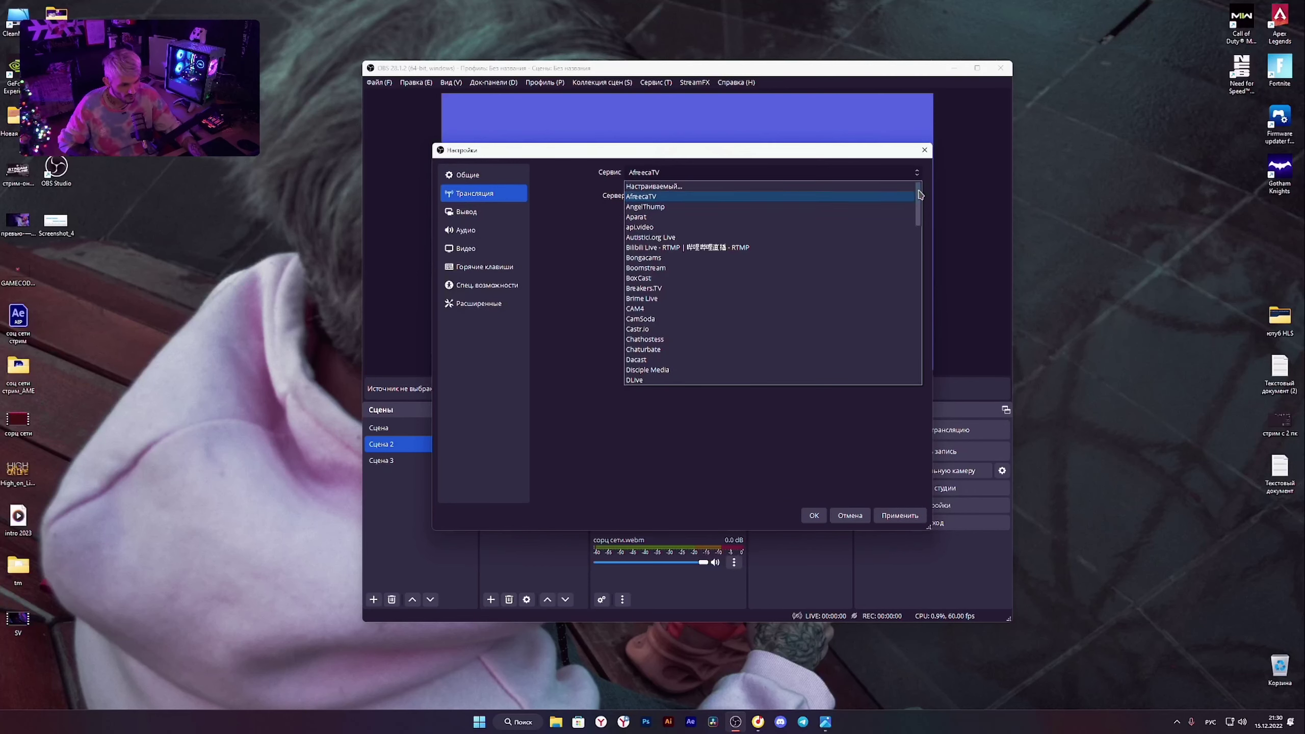
scroll(891, 288, "down", 20)
left_click(640, 371)
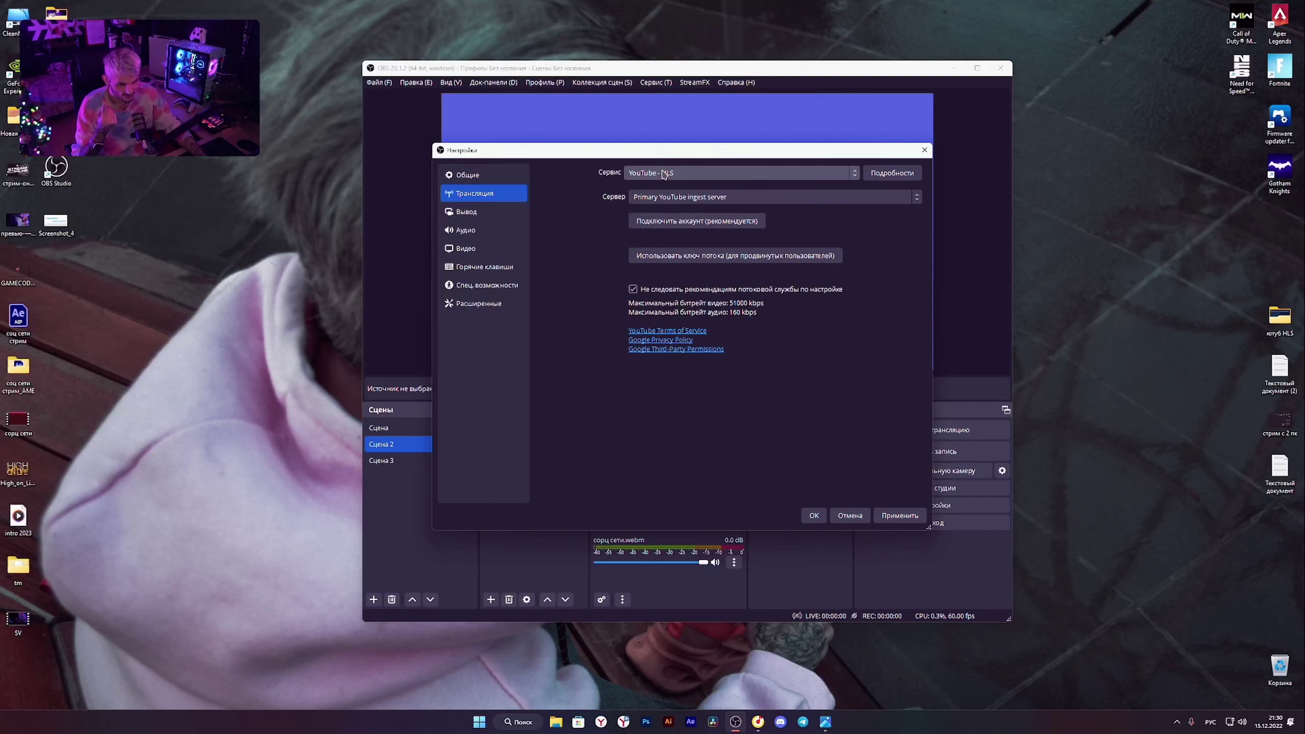
Review the encoders available for streaming in the output settings, and cancel the settings without saving.
left_click(466, 211)
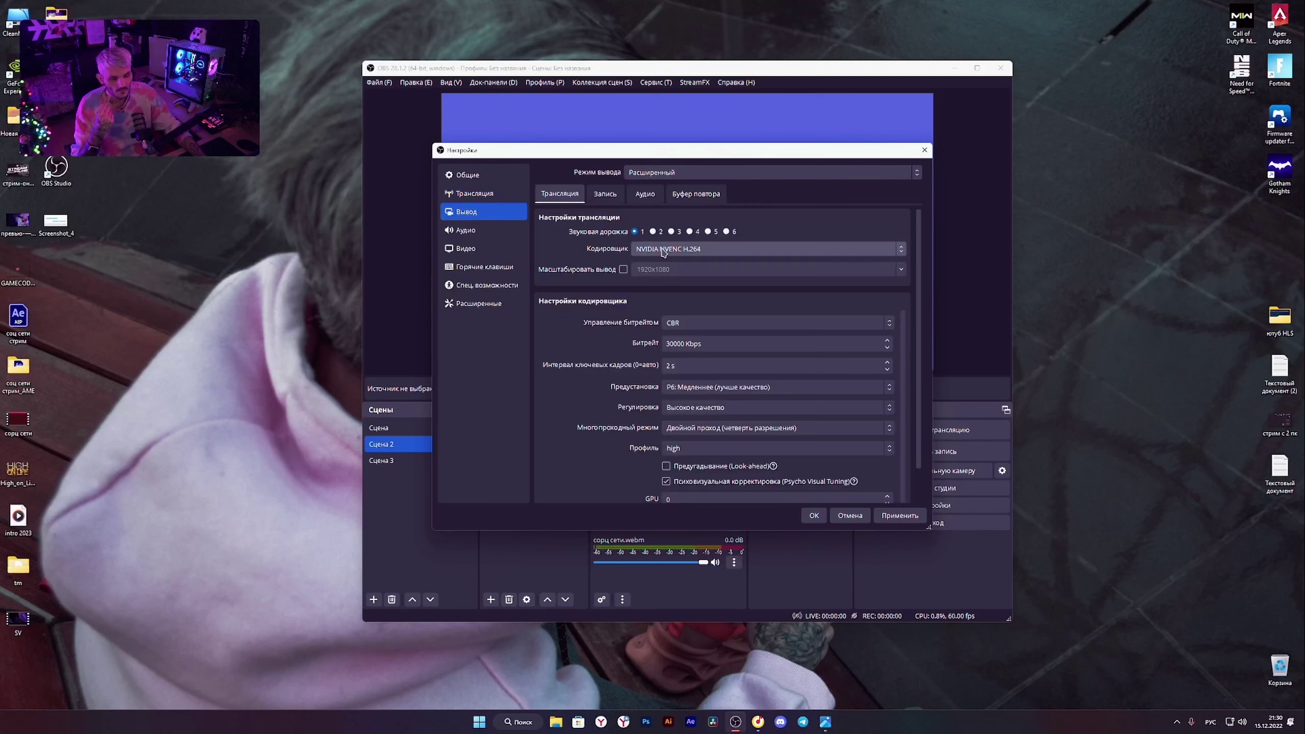
left_click(664, 249)
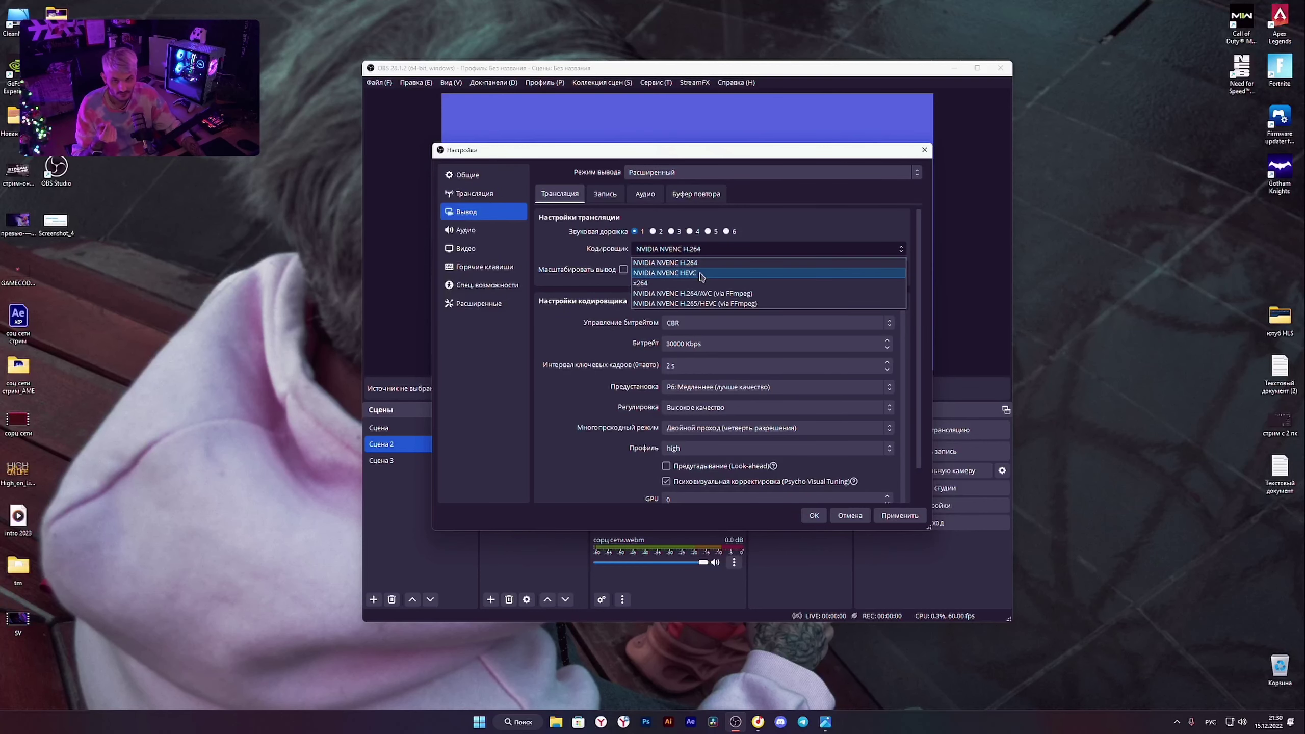
left_click(579, 255)
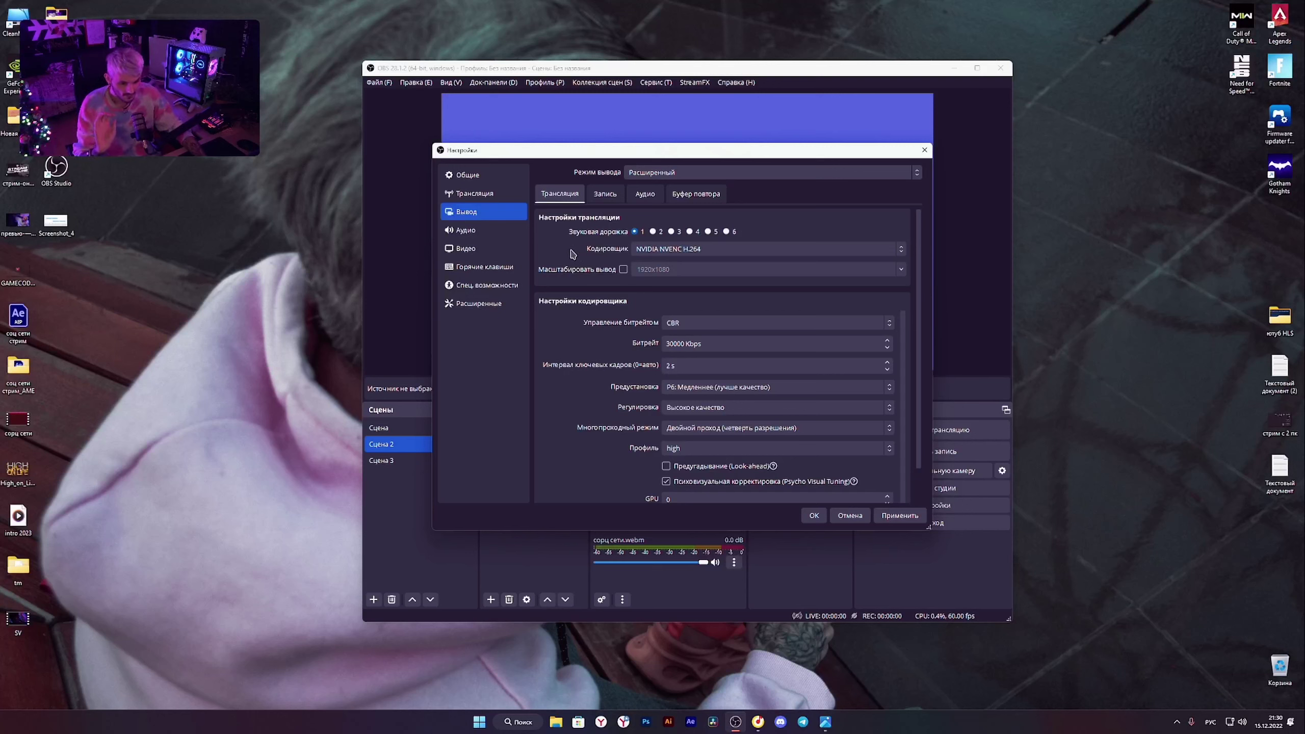
left_click(849, 516)
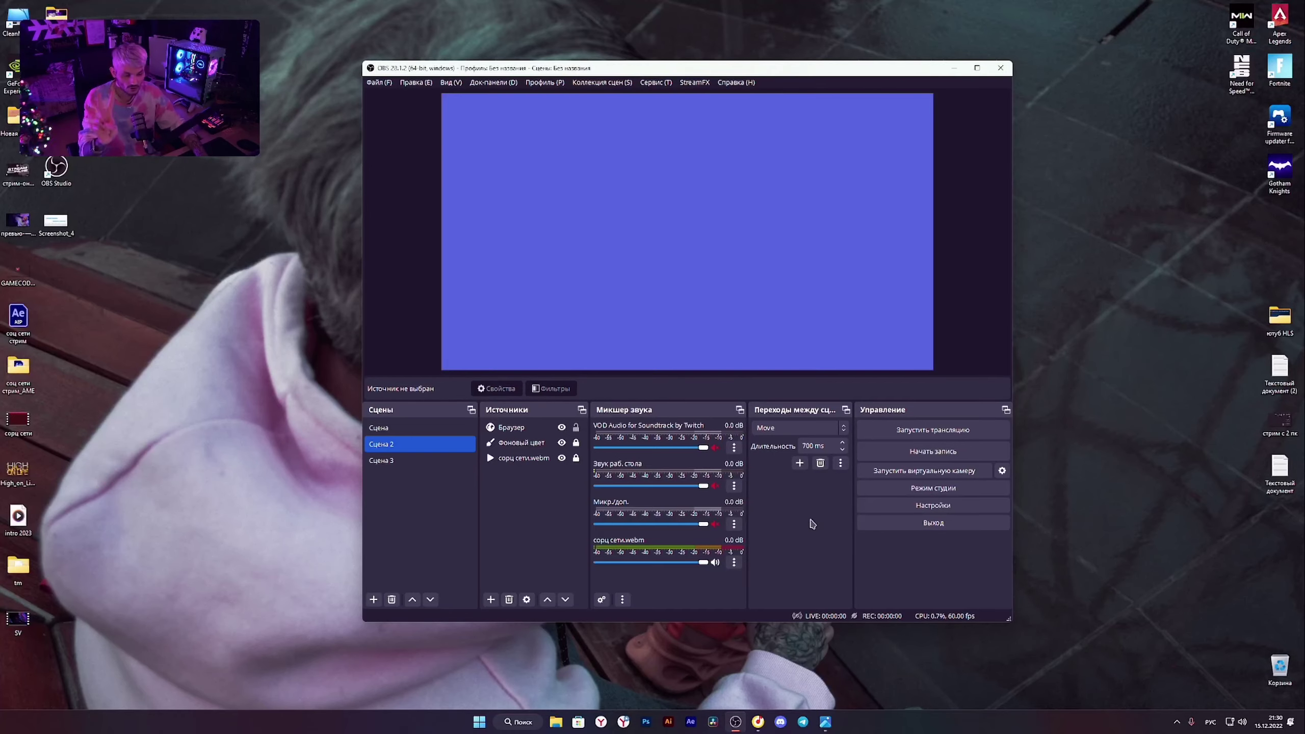
Switch to the browser, open YouTube's live stream management and start scheduling a new stream without reusing previous settings.
left_click(600, 722)
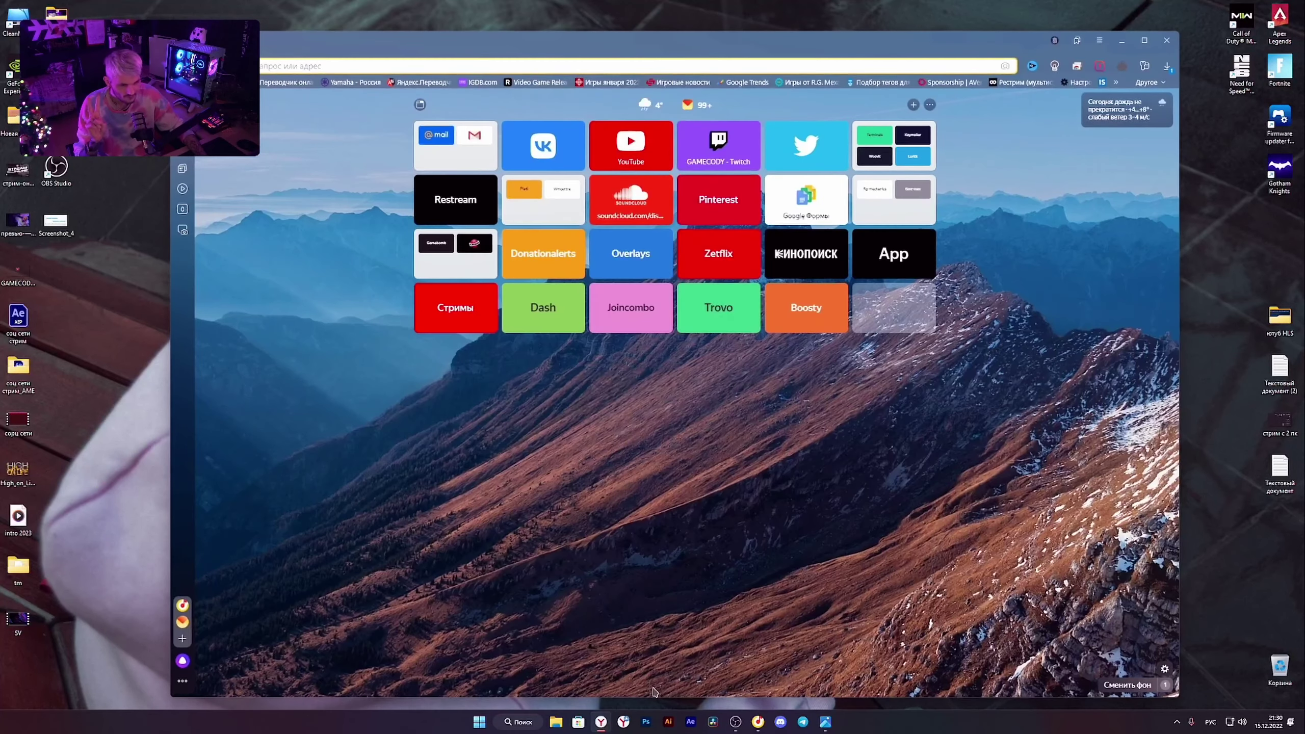
left_click(637, 149)
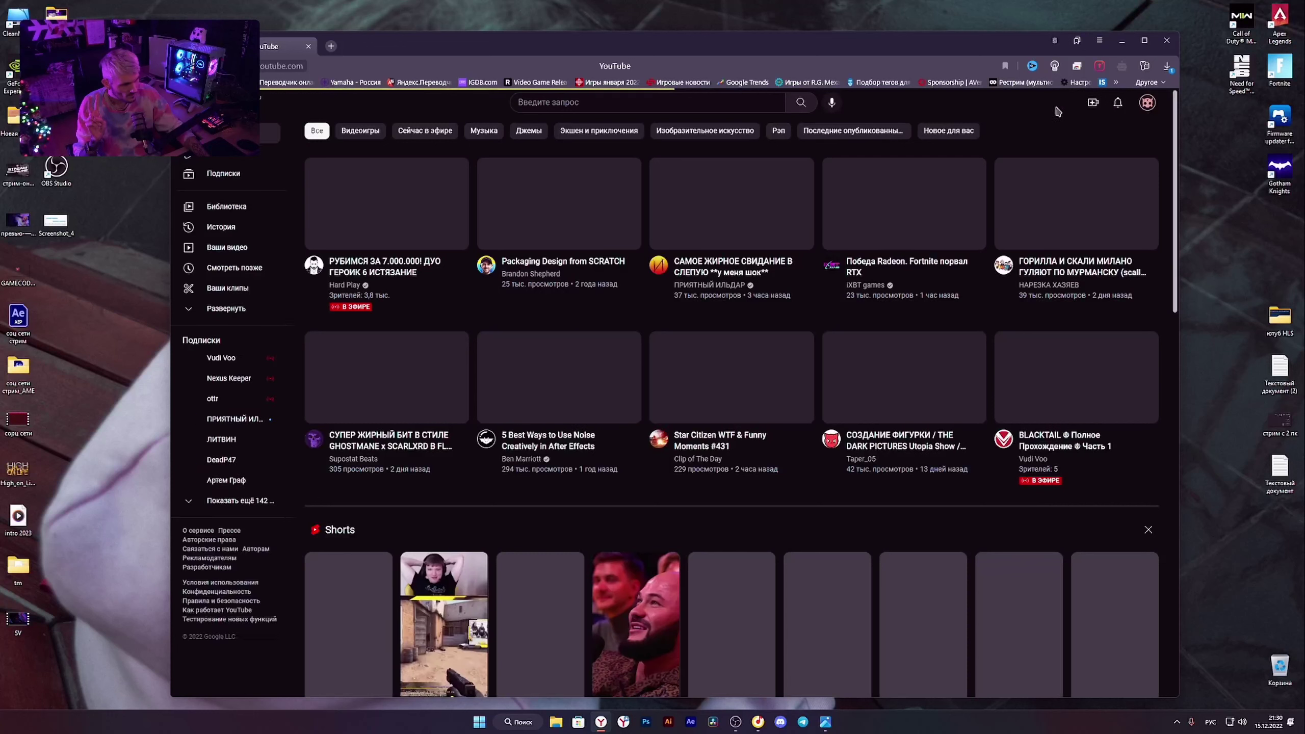
left_click(1094, 103)
left_click(1046, 149)
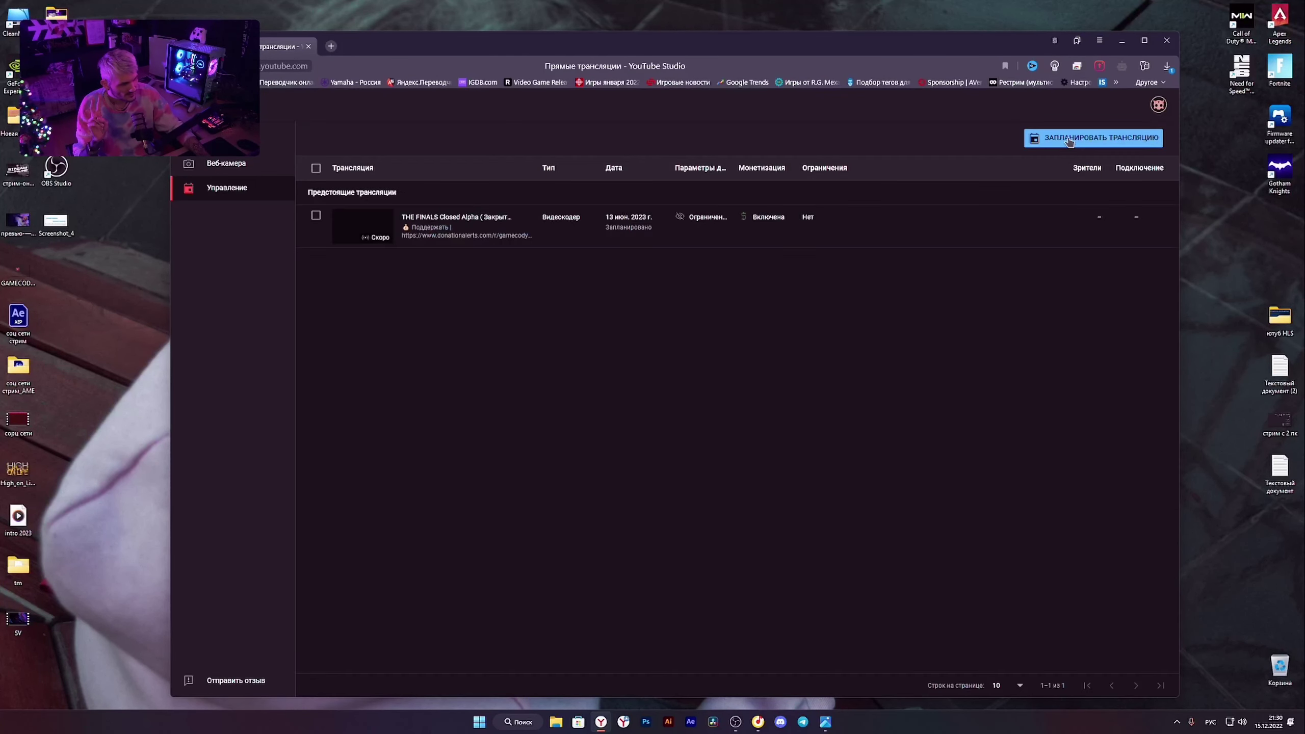
left_click(1070, 140)
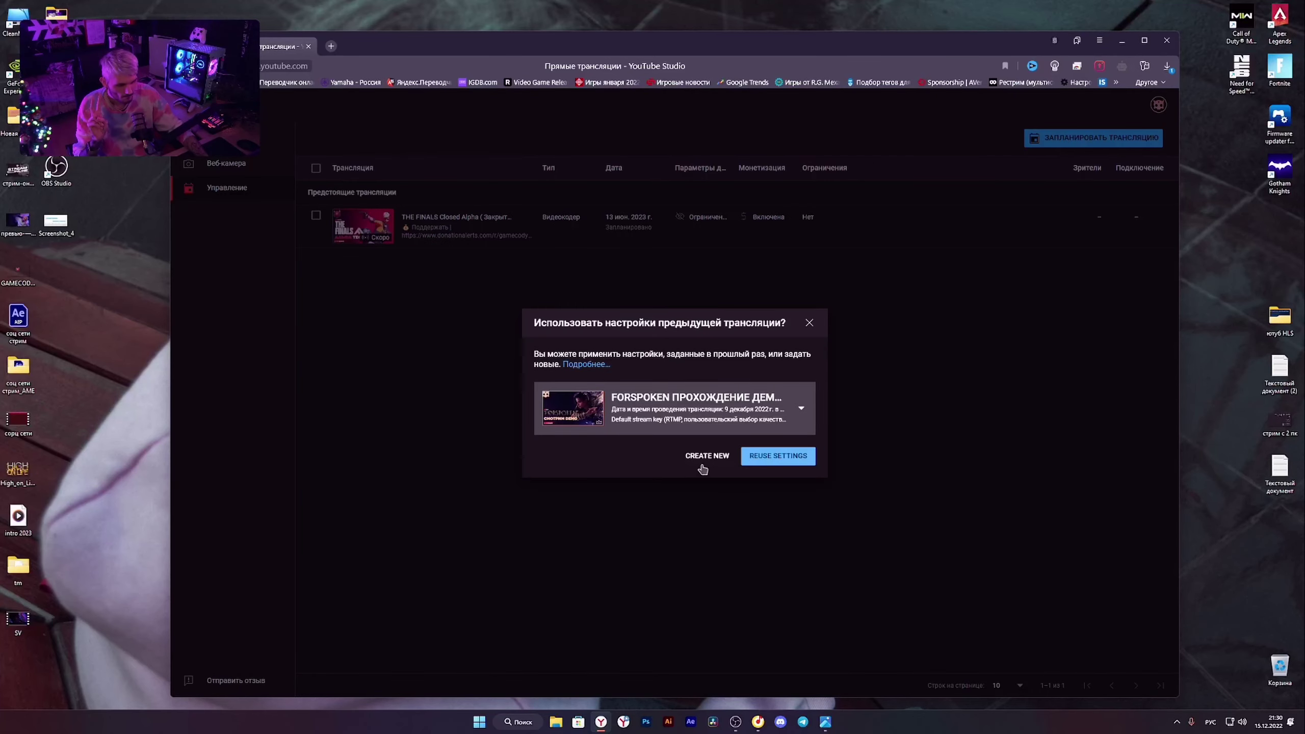
left_click(723, 458)
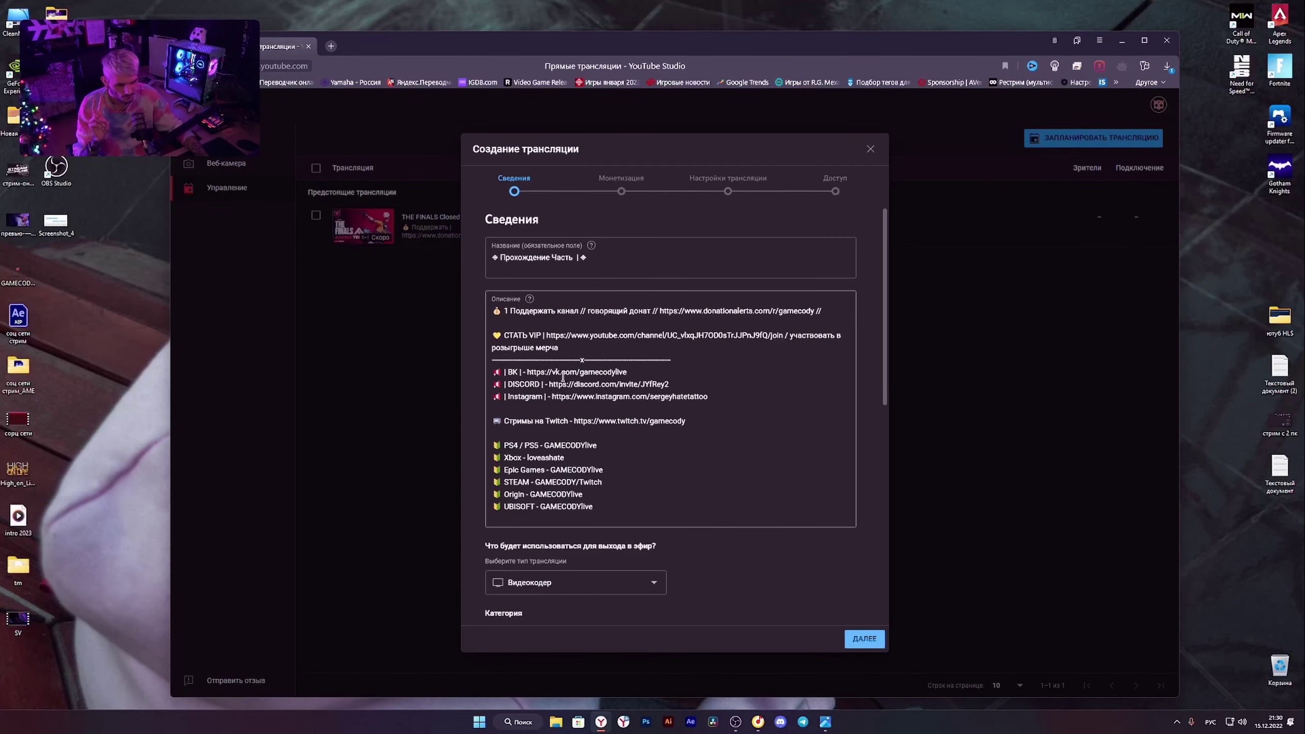
Finish scheduling the stream with monetization disabled and the access type set to Ограниченный доступ.
scroll(839, 621, "down", 10)
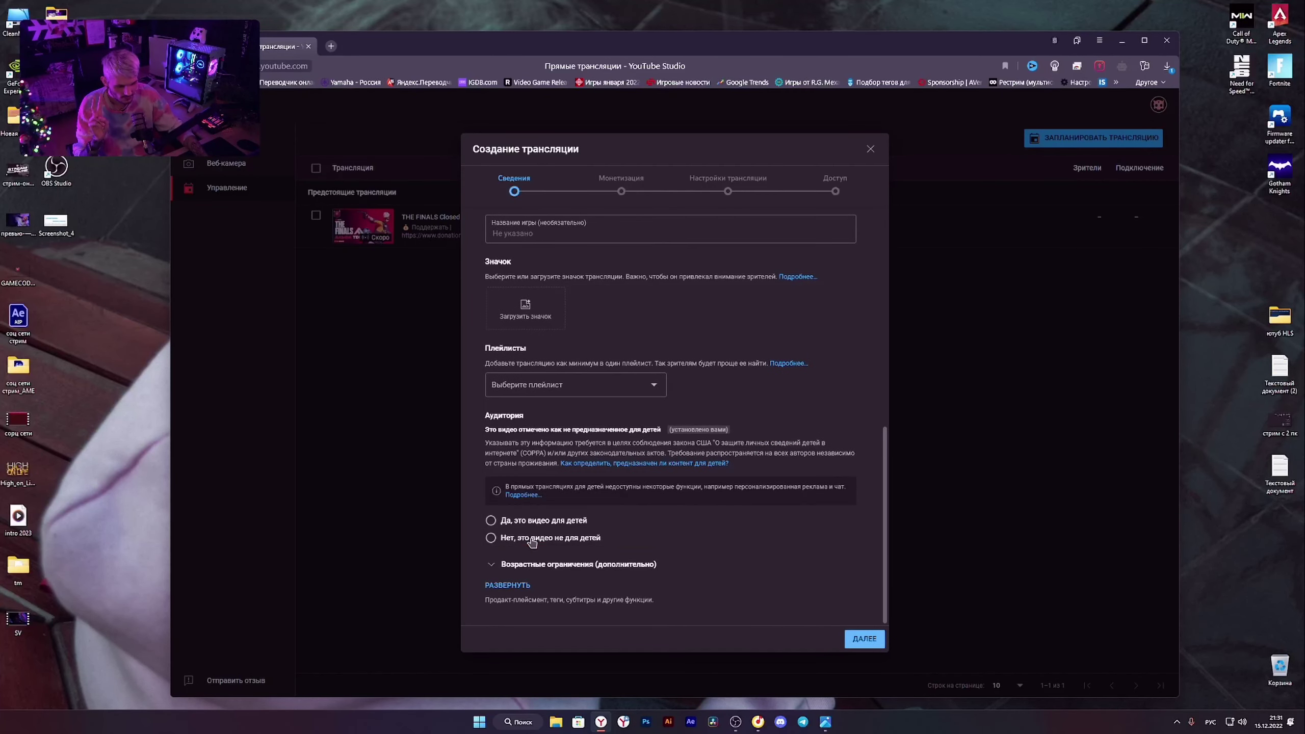
left_click(852, 639)
left_click(606, 272)
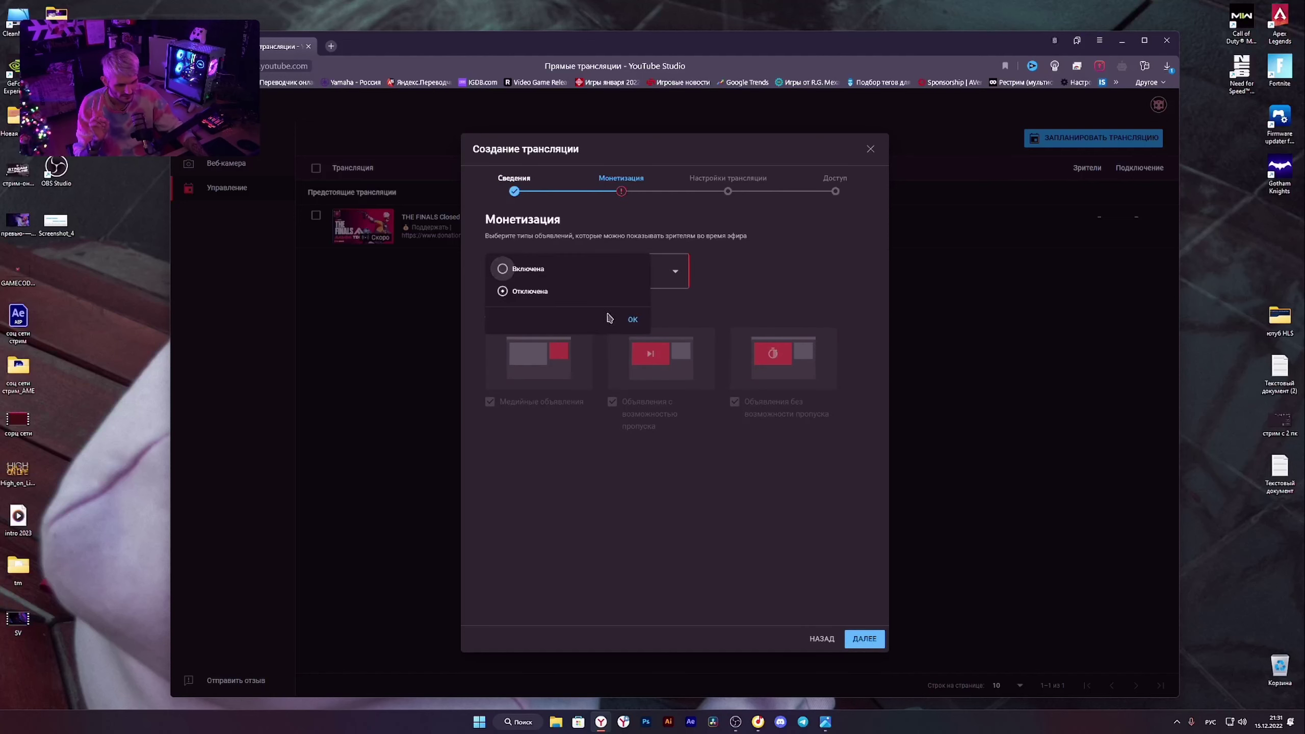
left_click(625, 289)
left_click(862, 639)
left_click(864, 640)
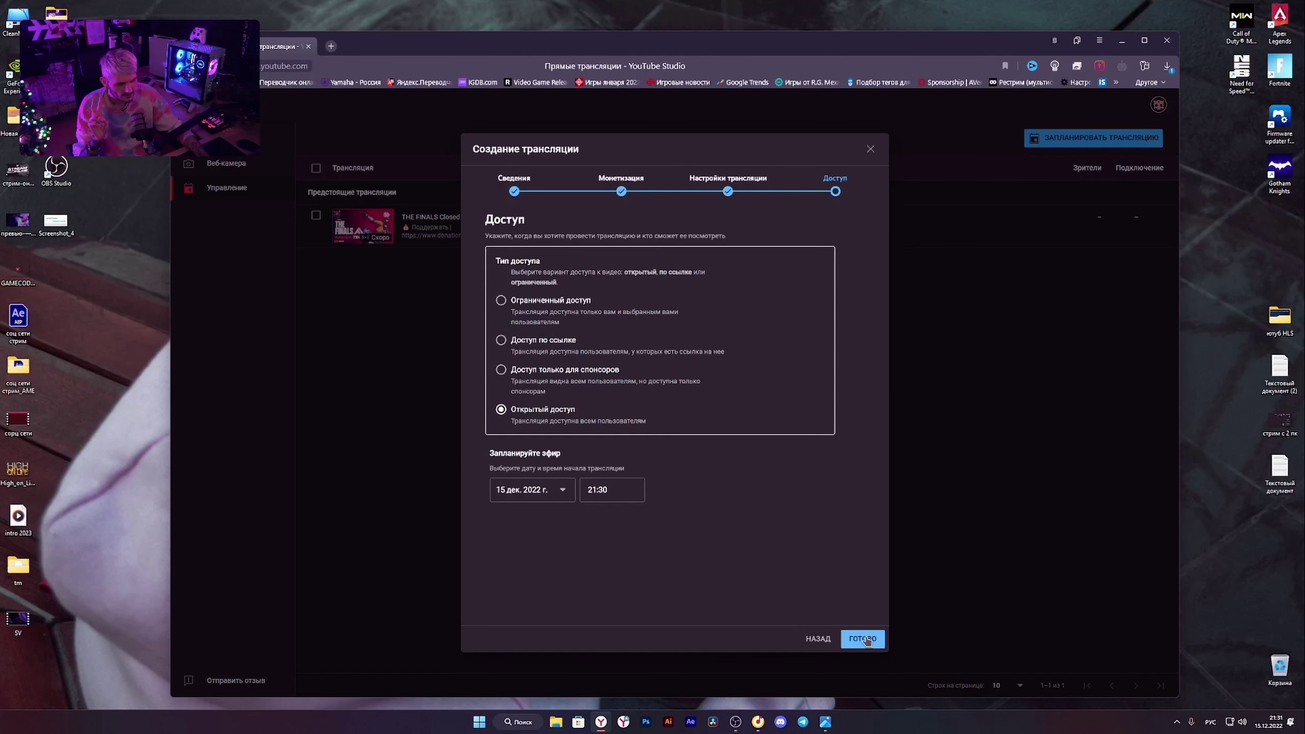
double_click(530, 300)
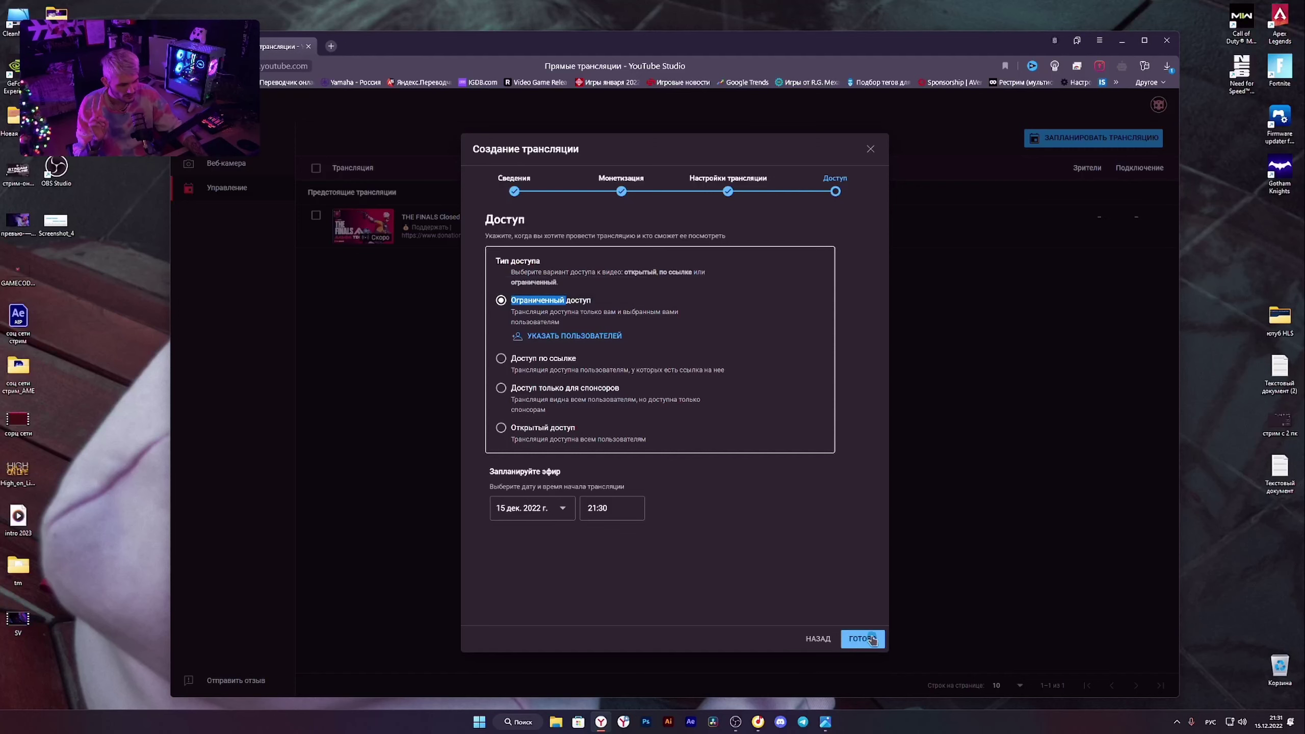
left_click(845, 633)
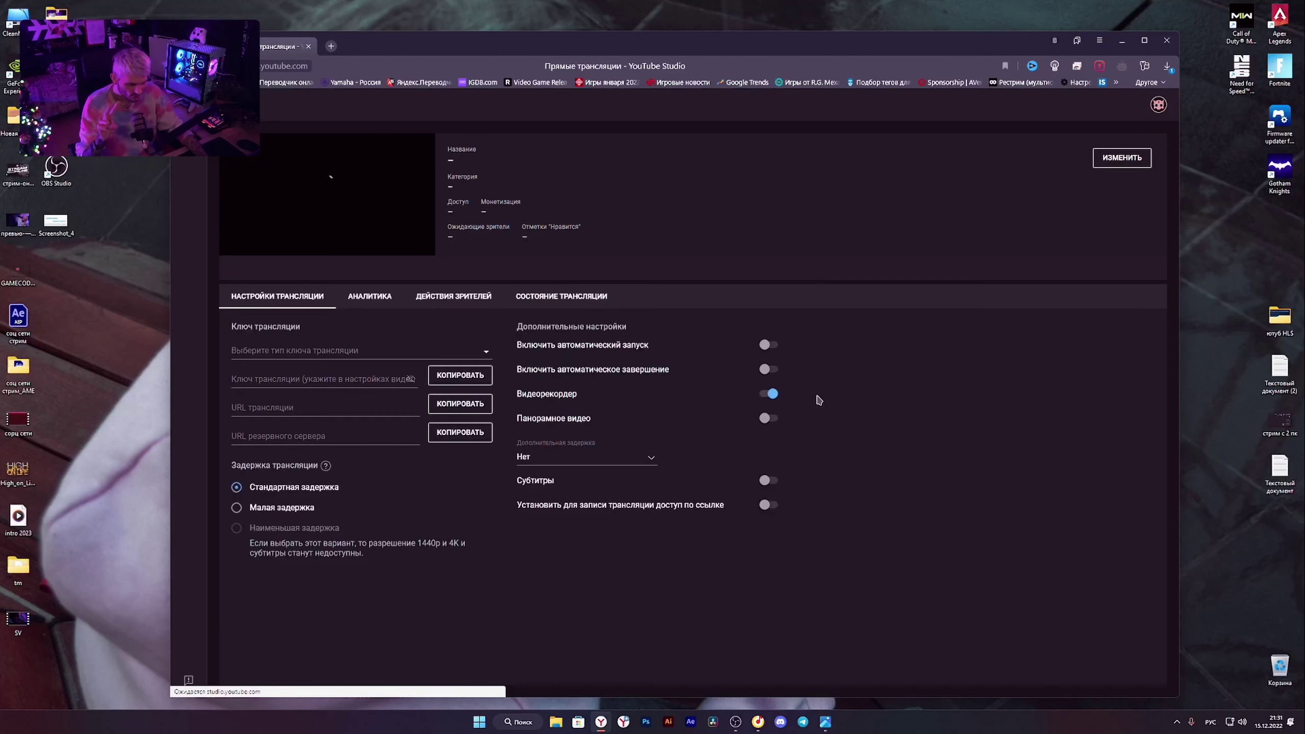
Start a new stream key named Hls with the streaming protocol HLS (дополнительно).
left_click(464, 354)
left_click(281, 379)
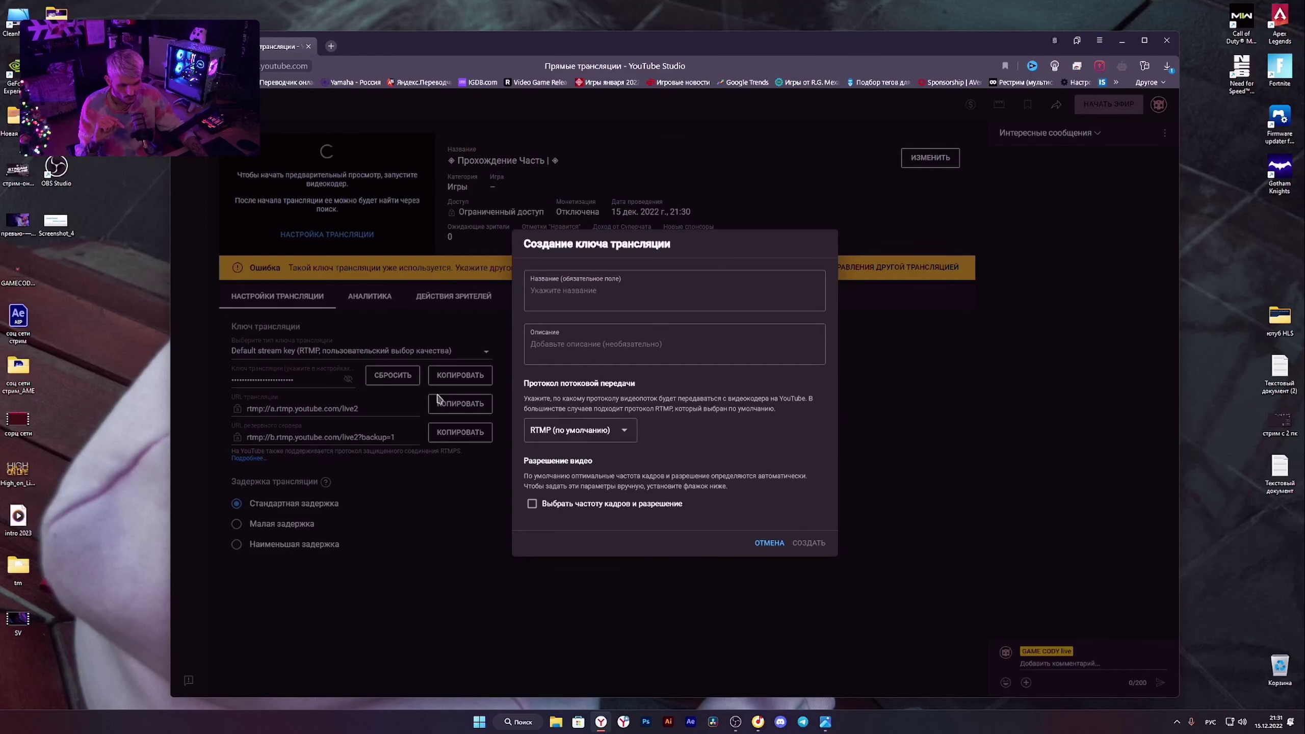
left_click(580, 292)
key("alt+shift")
type("Hls")
left_click(563, 435)
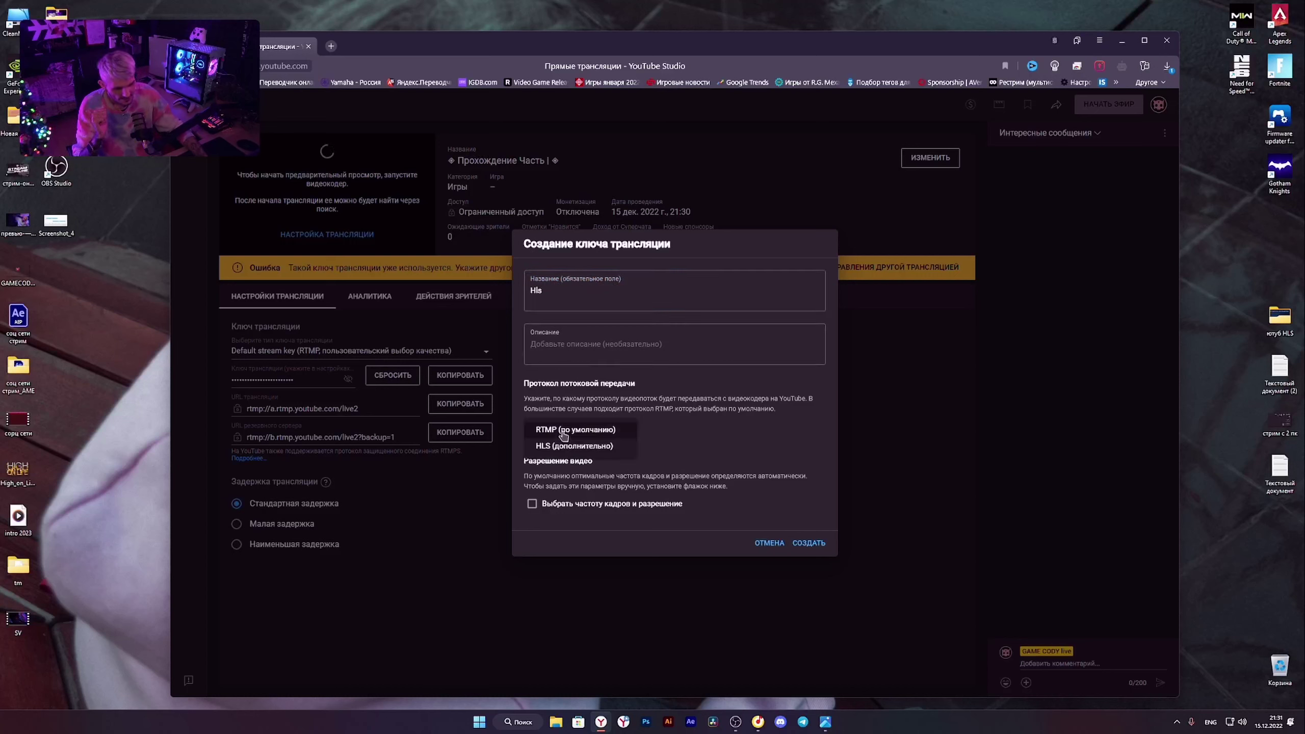
left_click(578, 446)
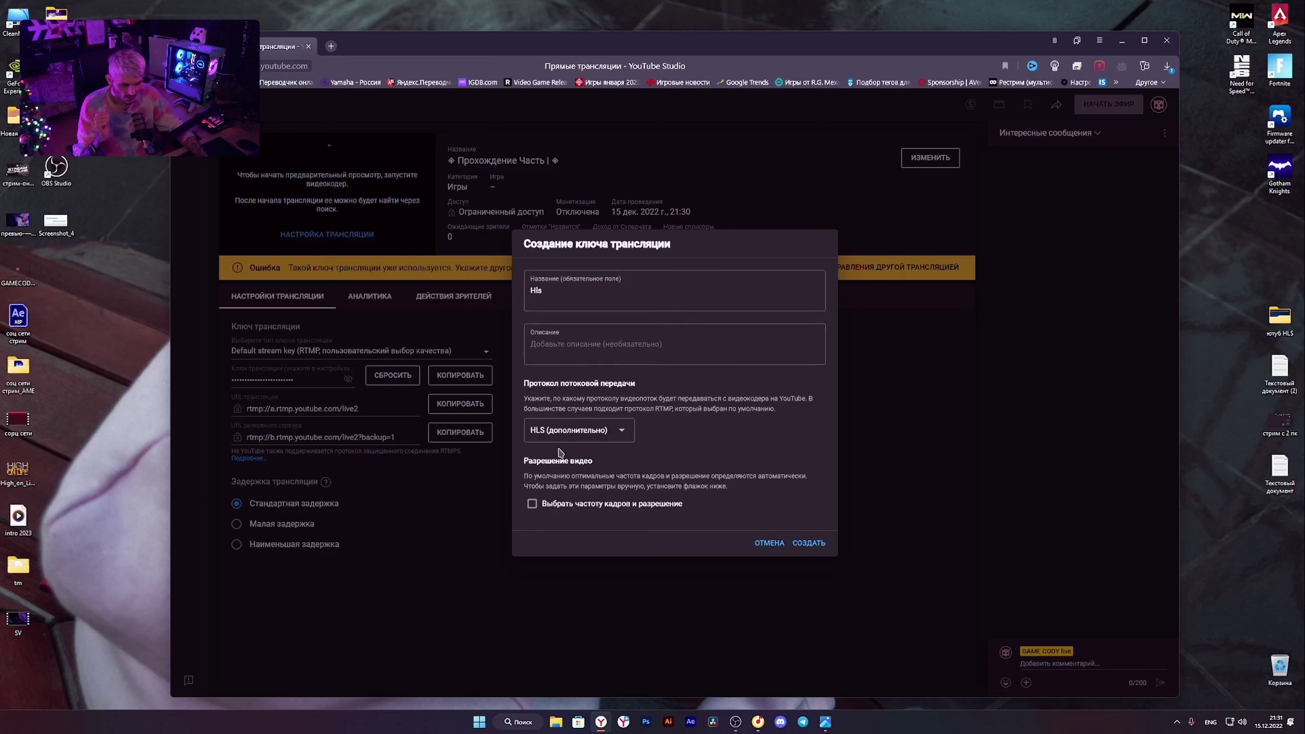
Enable manual resolution for the new stream key, choose 1440 пкс (6–13 Мбит/с) and turn on 60 frames per second.
left_click(548, 504)
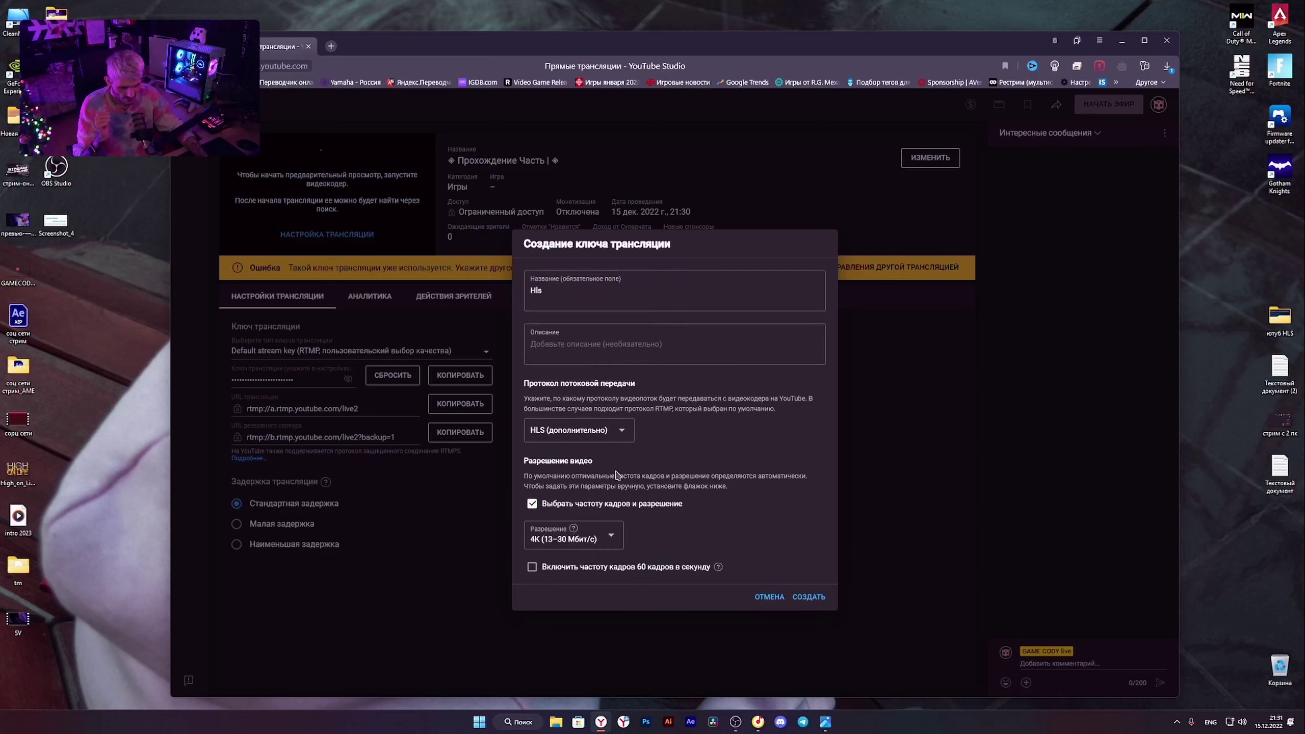
left_click(576, 533)
left_click(576, 549)
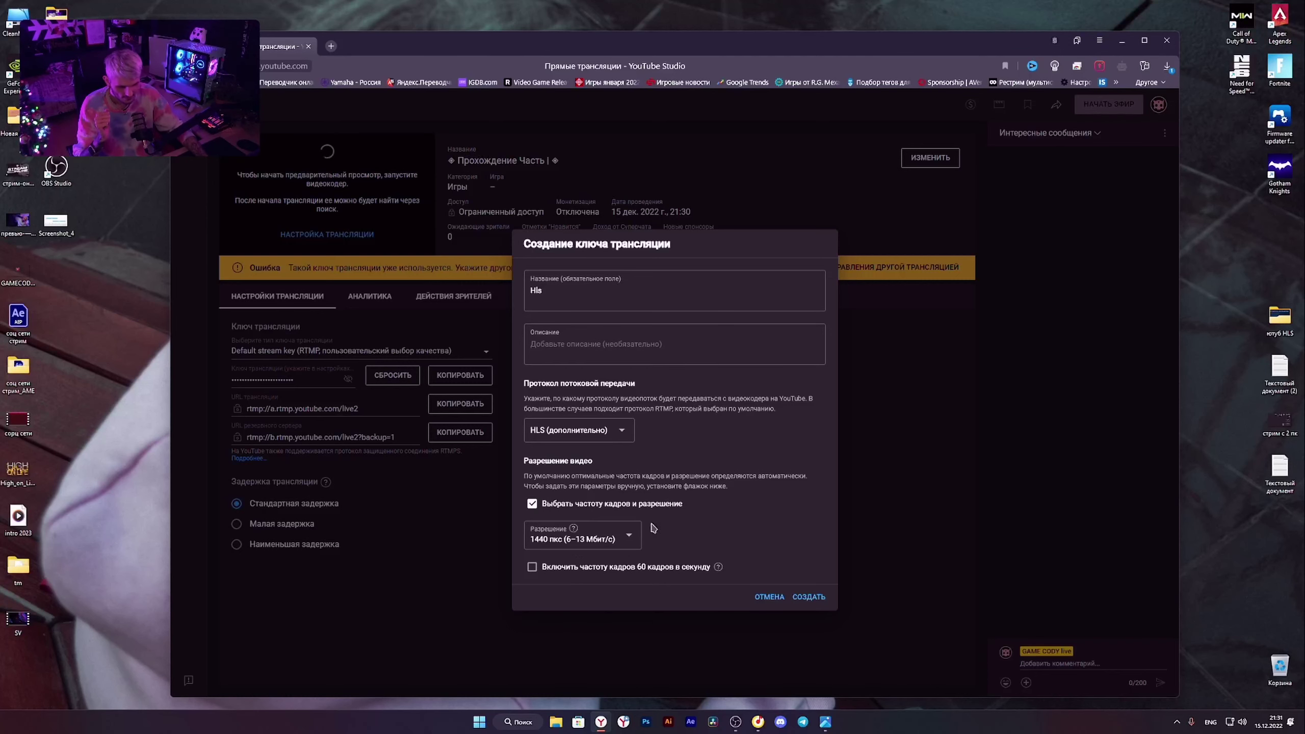
left_click(534, 568)
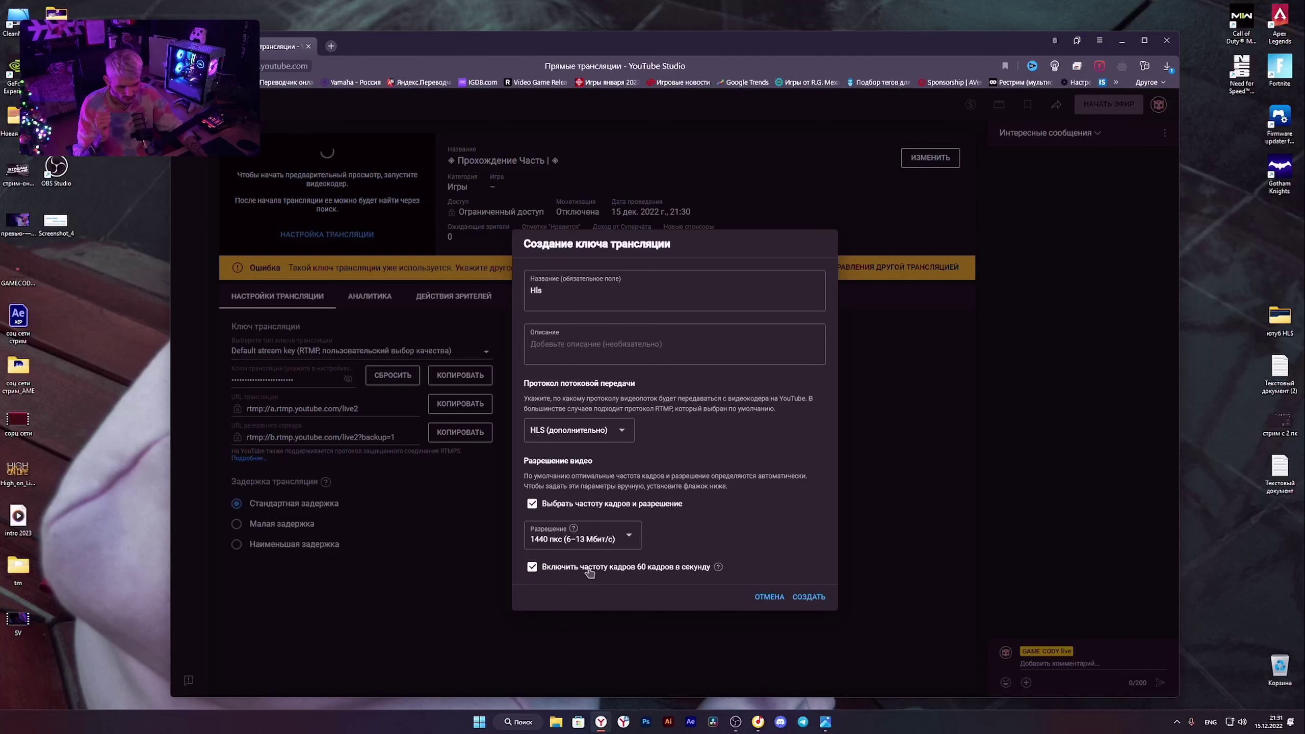
left_click(800, 598)
Choose the existing stream key HLS (HLS, 1440 пкс) for the scheduled broadcast.
left_click(317, 354)
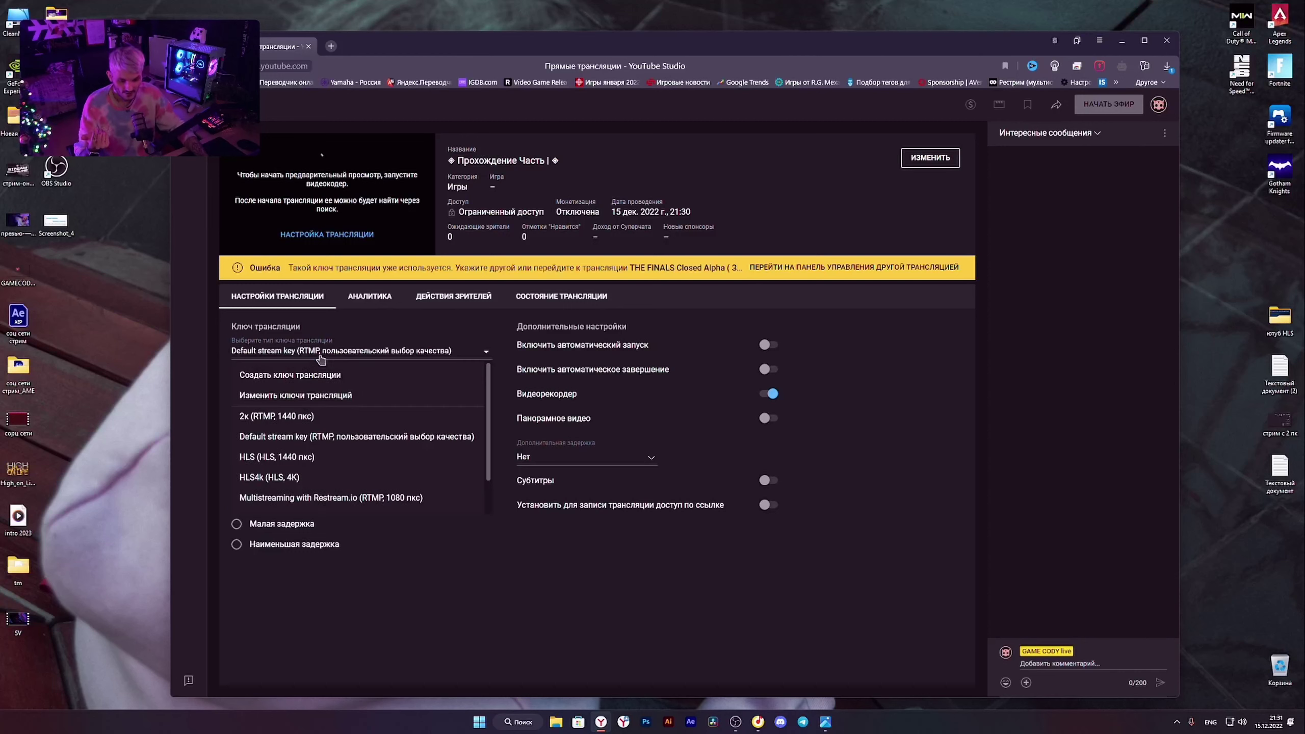
left_click(276, 460)
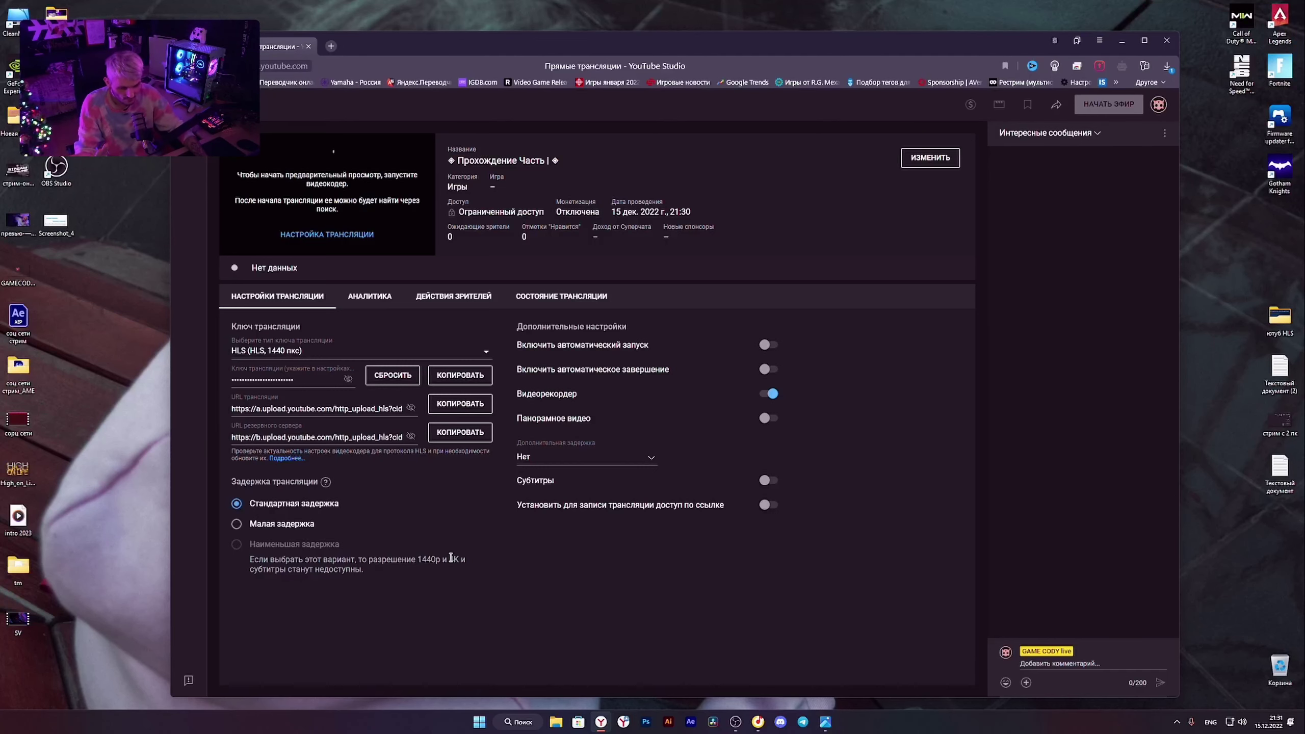
left_click_drag(691, 52, 682, 46)
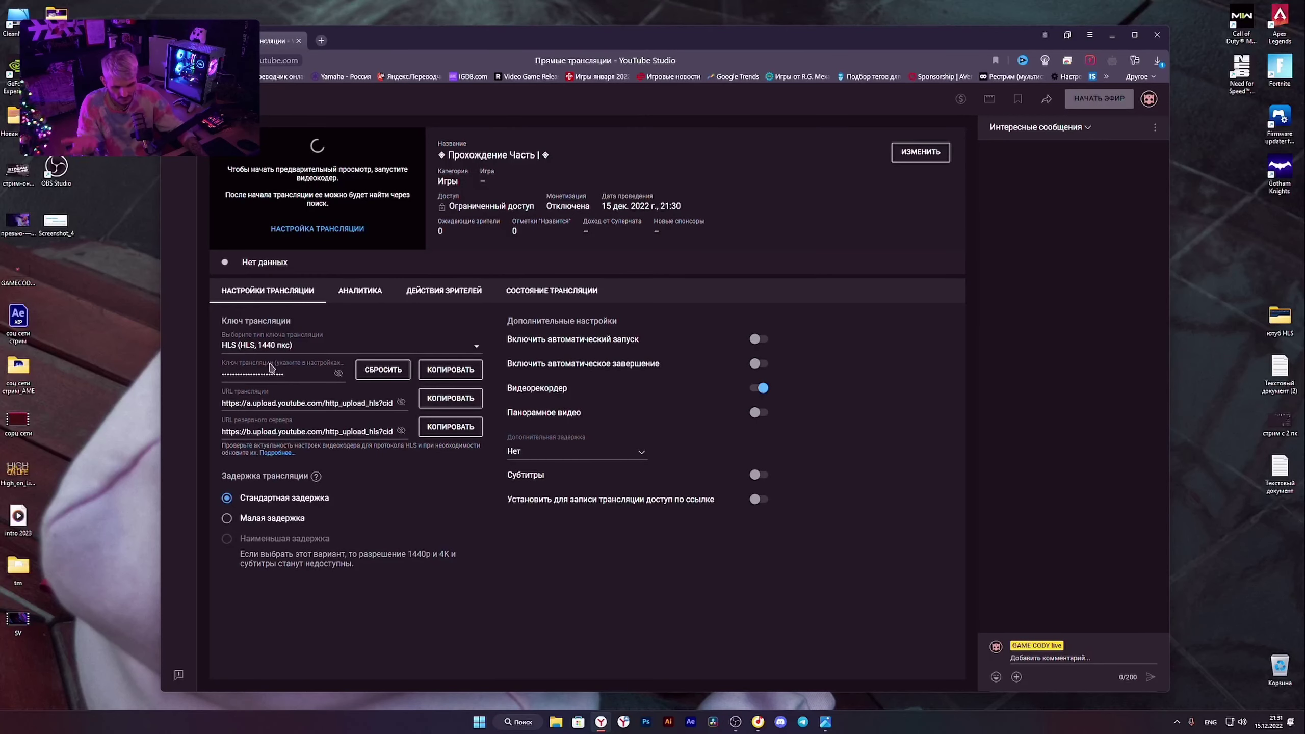
Switch to the OBS stream settings and choose YouTube - HLS from the full list of services.
left_click_drag(1078, 82, 1099, 293)
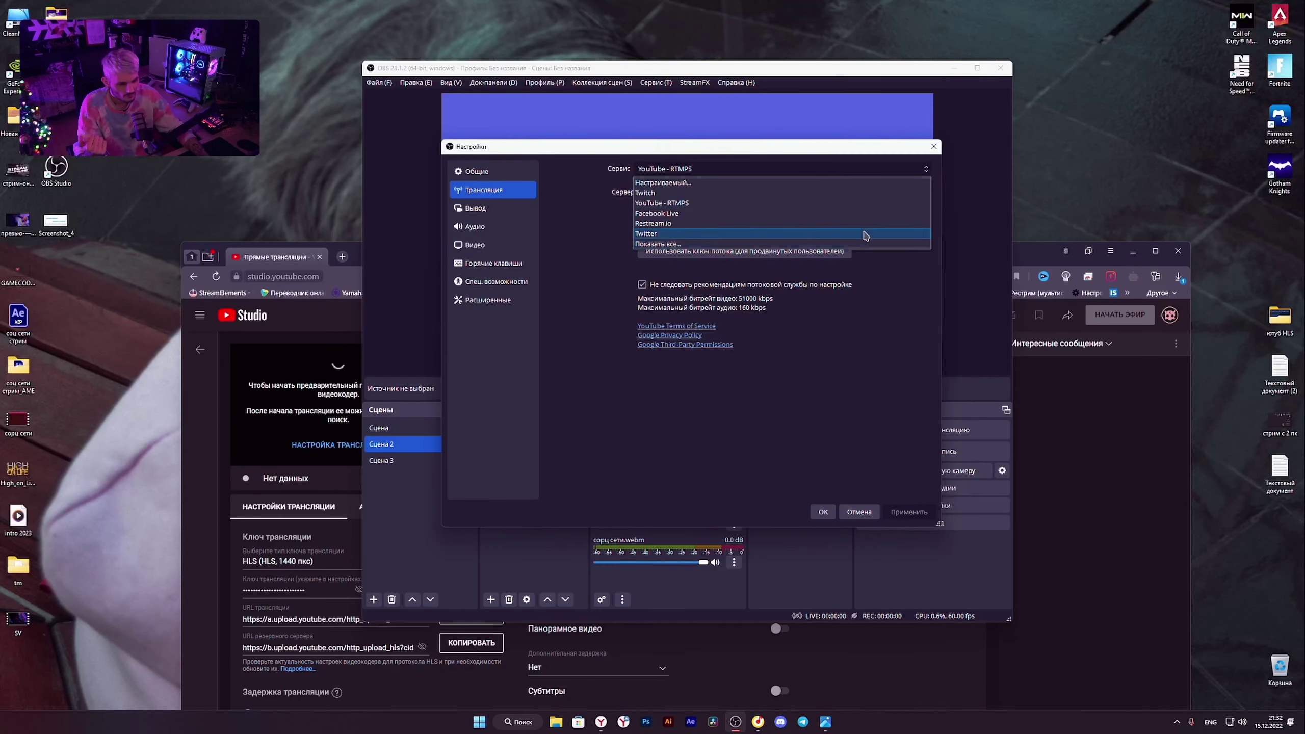
left_click(663, 244)
scroll(682, 360, "down", 10)
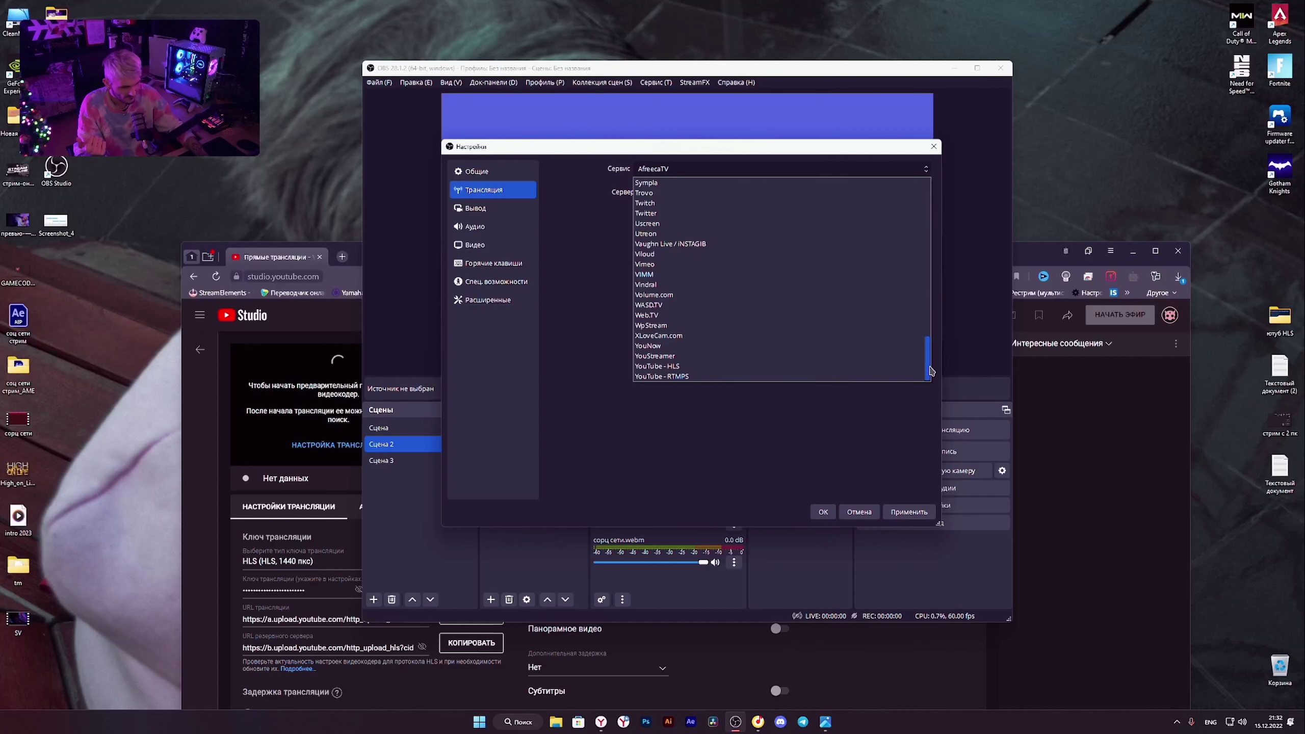
left_click(674, 366)
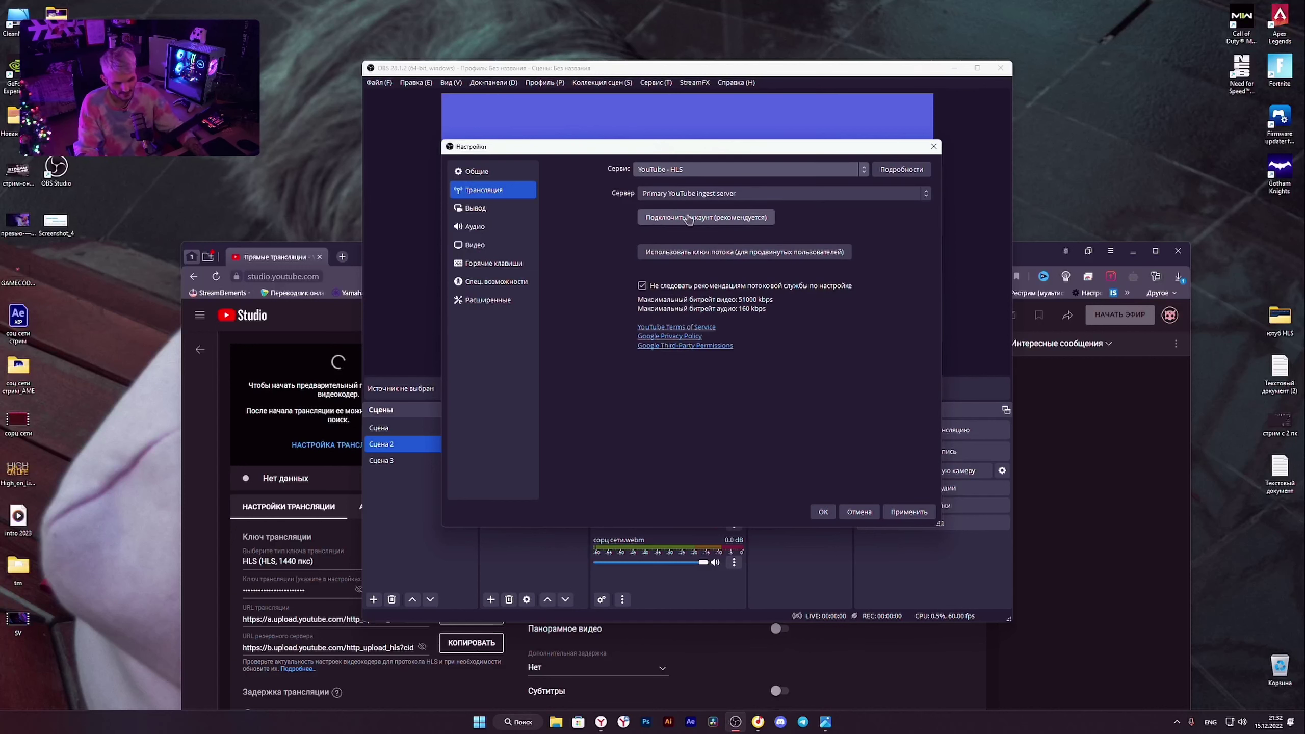
Copy the HLS stream key from YouTube Studio, paste it into the OBS stream settings and save them.
left_click(328, 534)
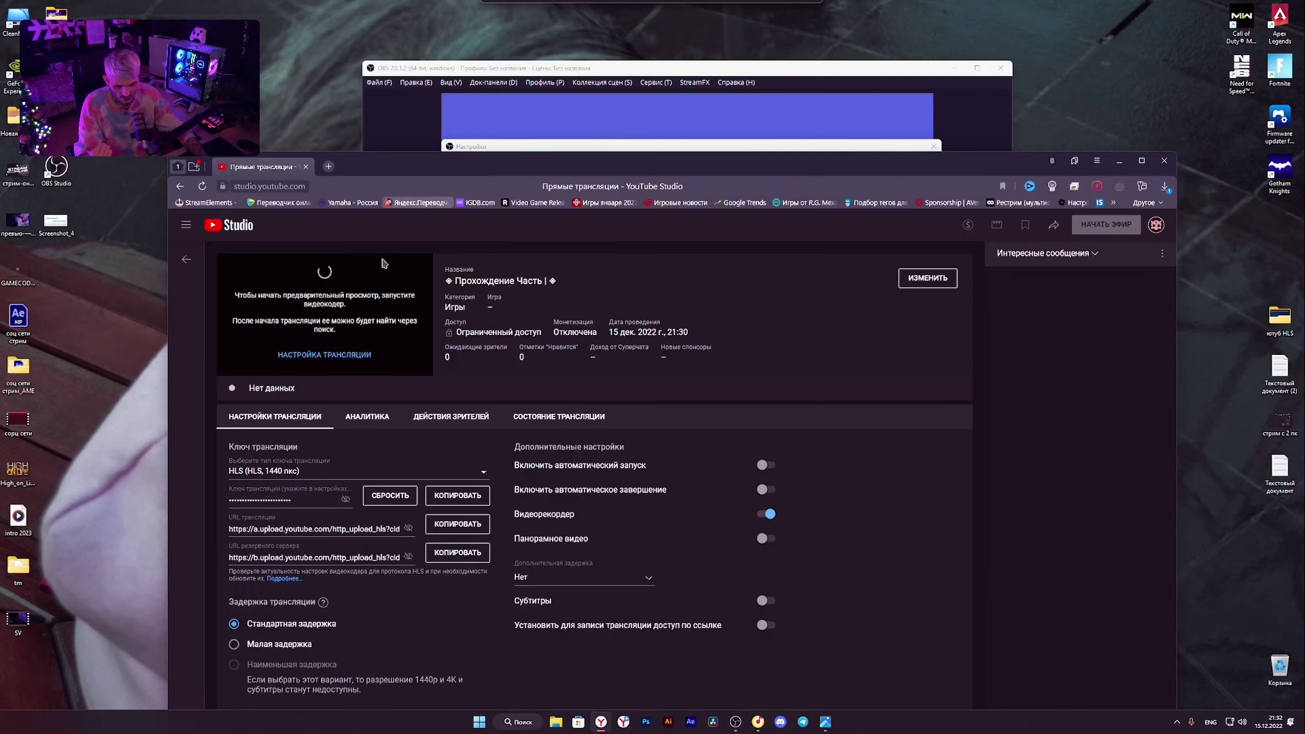
left_click(456, 495)
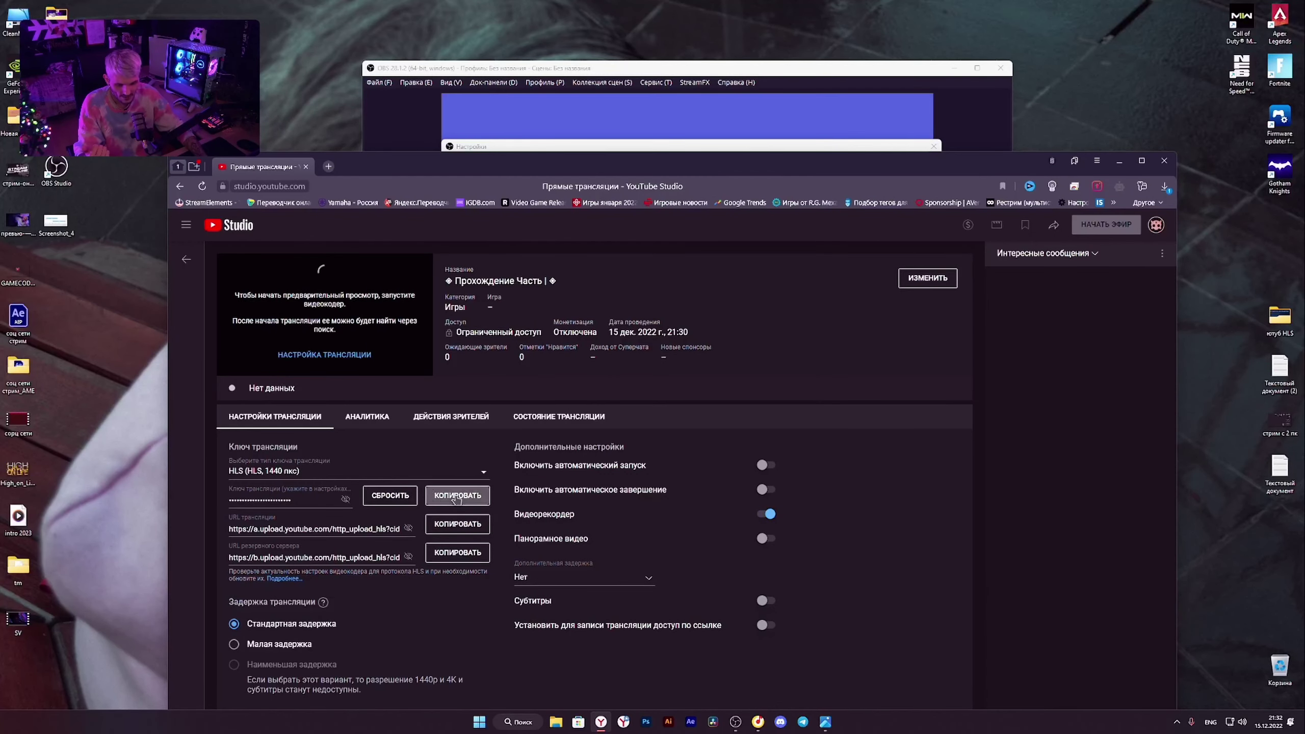
left_click(815, 78)
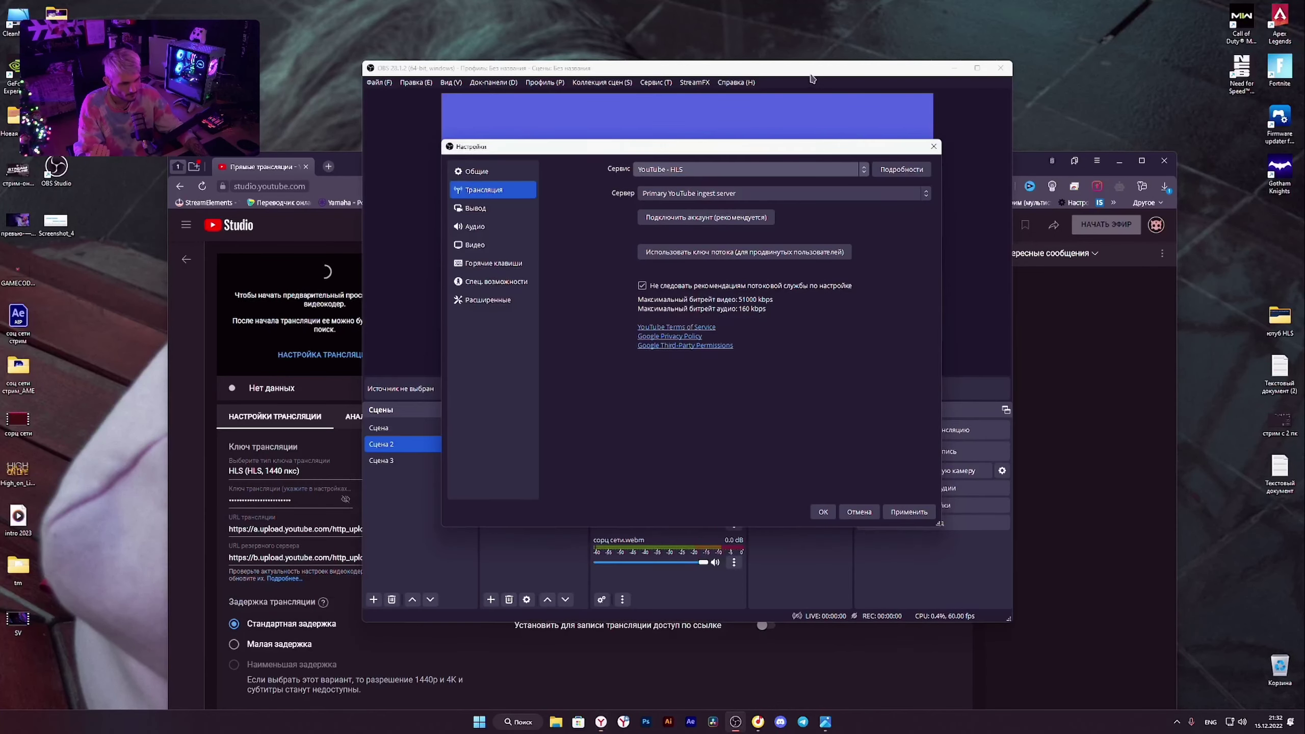
left_click(695, 253)
key("ctrl+v")
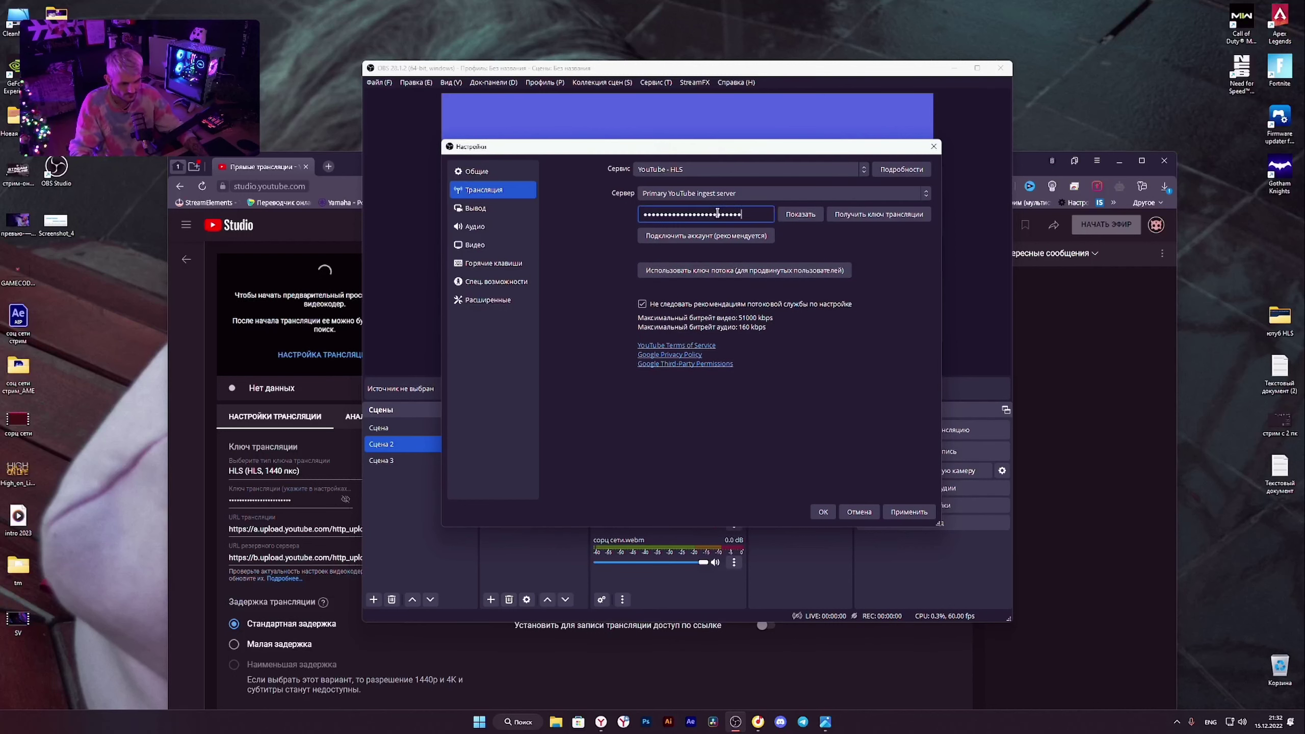
left_click(909, 511)
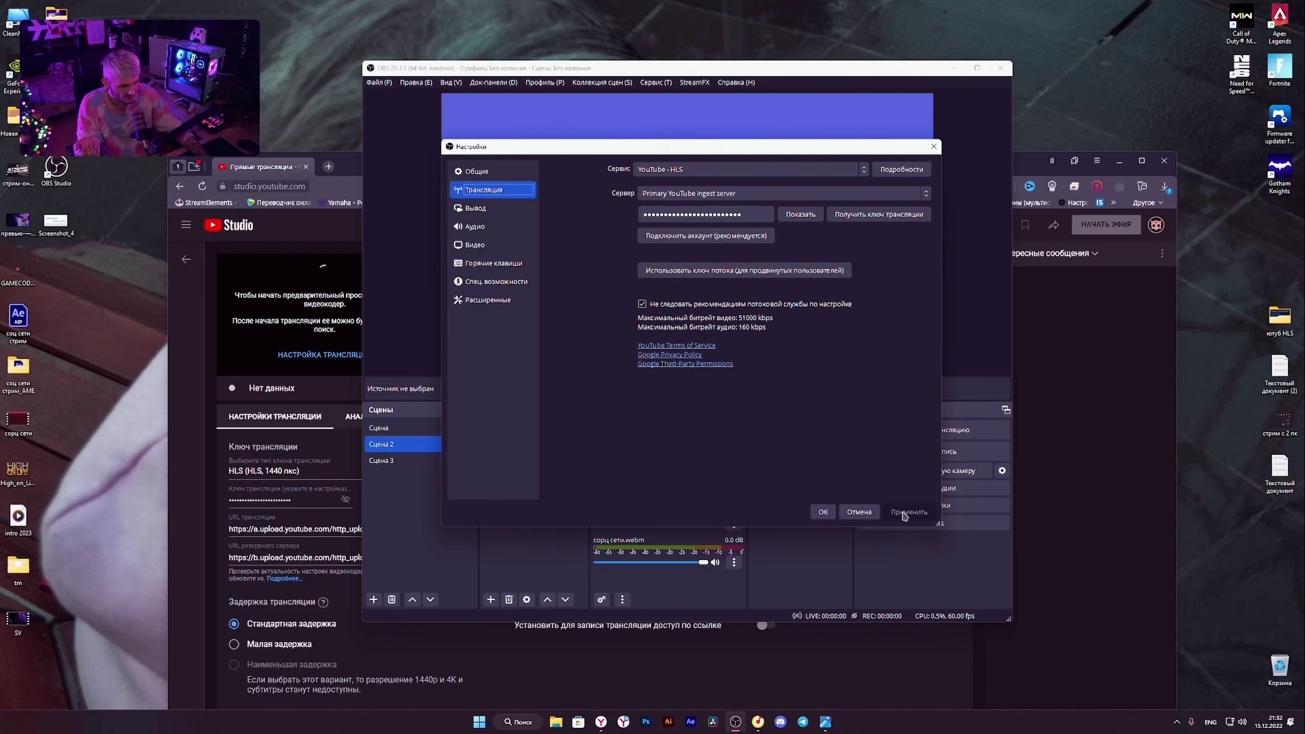
left_click(823, 511)
Open the OBS statistics window and place it over the upper part of the preview.
left_click_drag(776, 61, 776, 50)
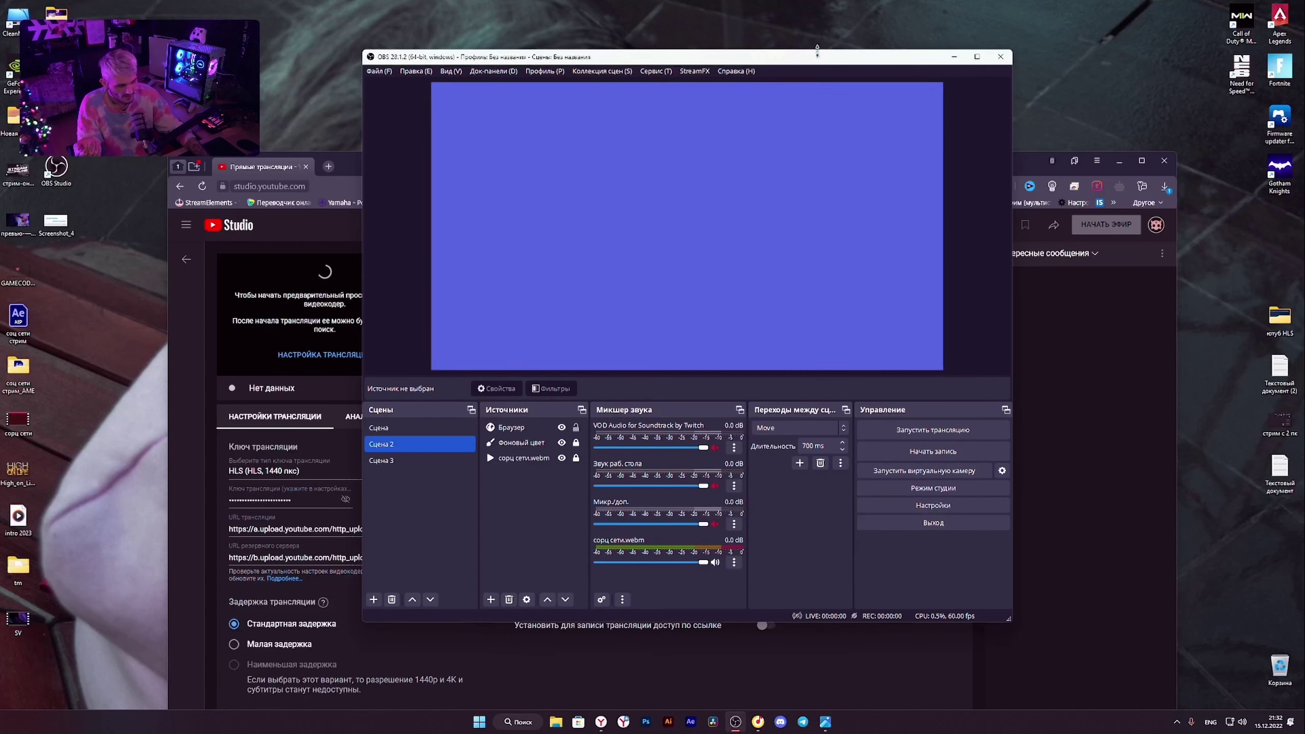
left_click(493, 70)
left_click(519, 215)
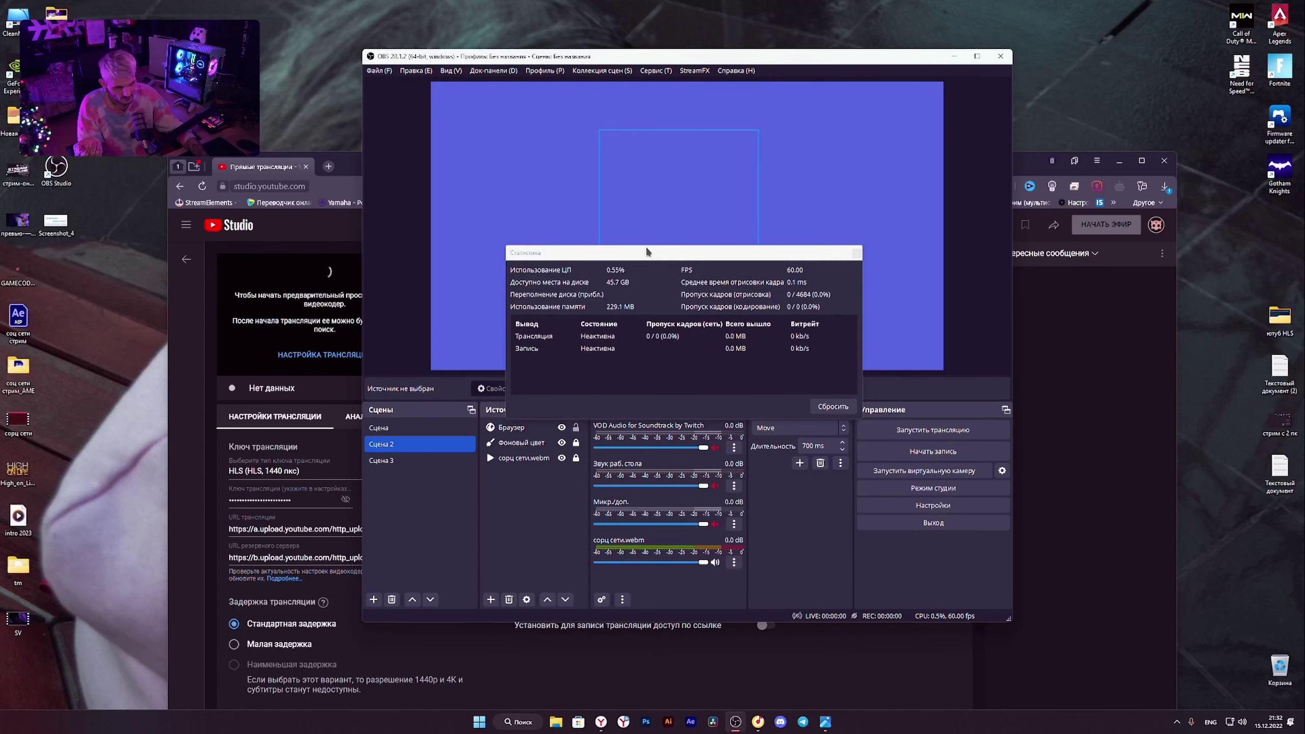
left_click_drag(656, 259, 624, 153)
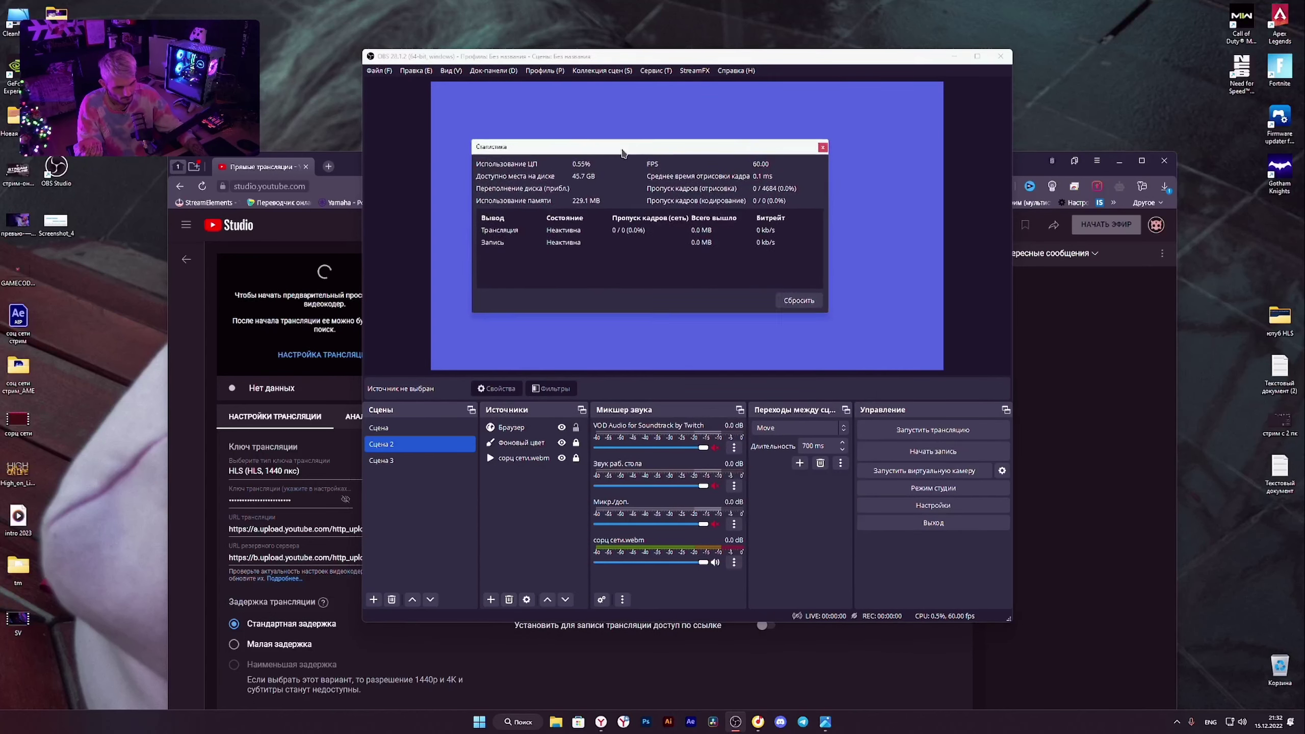
Start the stream in OBS and check the broadcast's connection status in YouTube Studio.
left_click(930, 432)
left_click(740, 626)
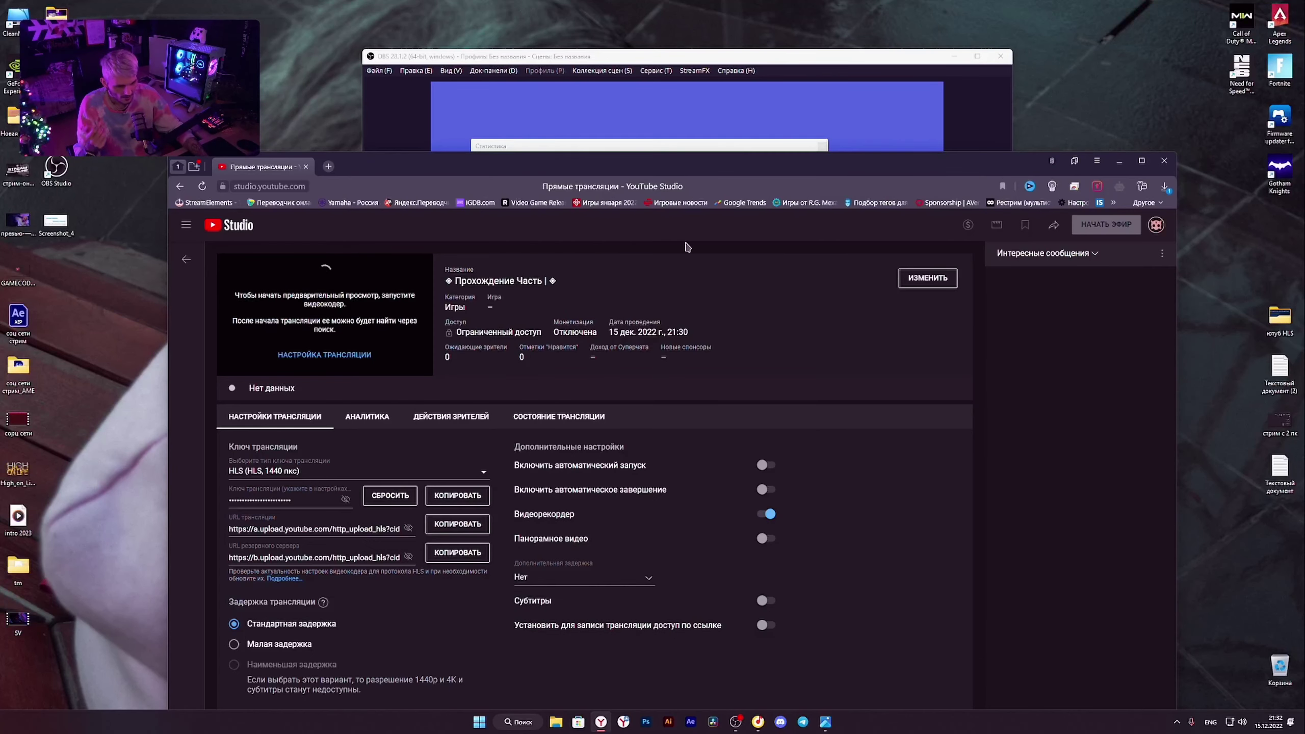
left_click_drag(879, 192, 836, 206)
key("alt+Tab")
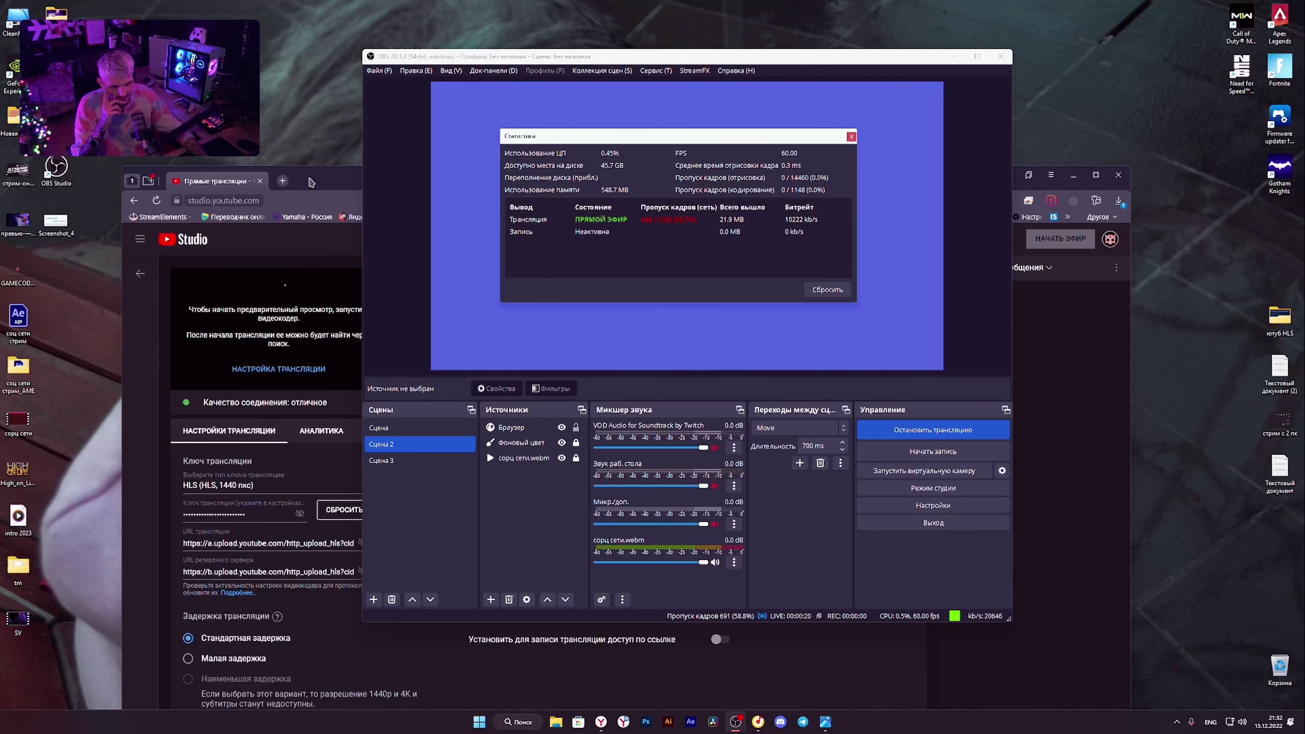
Move the statistics and OBS windows apart to uncover the broadcast preview in YouTube Studio.
left_click(337, 260)
left_click(644, 64)
left_click_drag(667, 137, 216, 59)
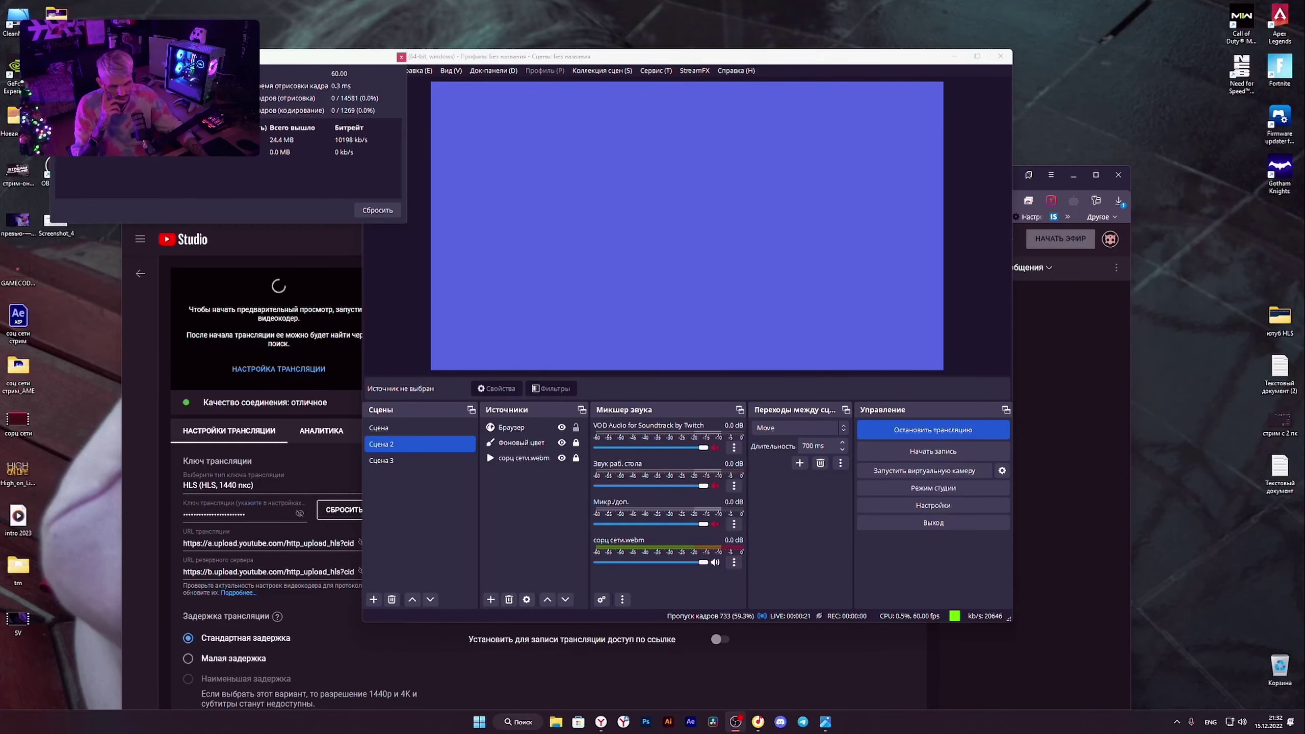
left_click_drag(599, 57, 745, 64)
Switch the OBS output to the scene Сцена and stop the stream.
key("Up")
left_click_drag(904, 54, 902, 102)
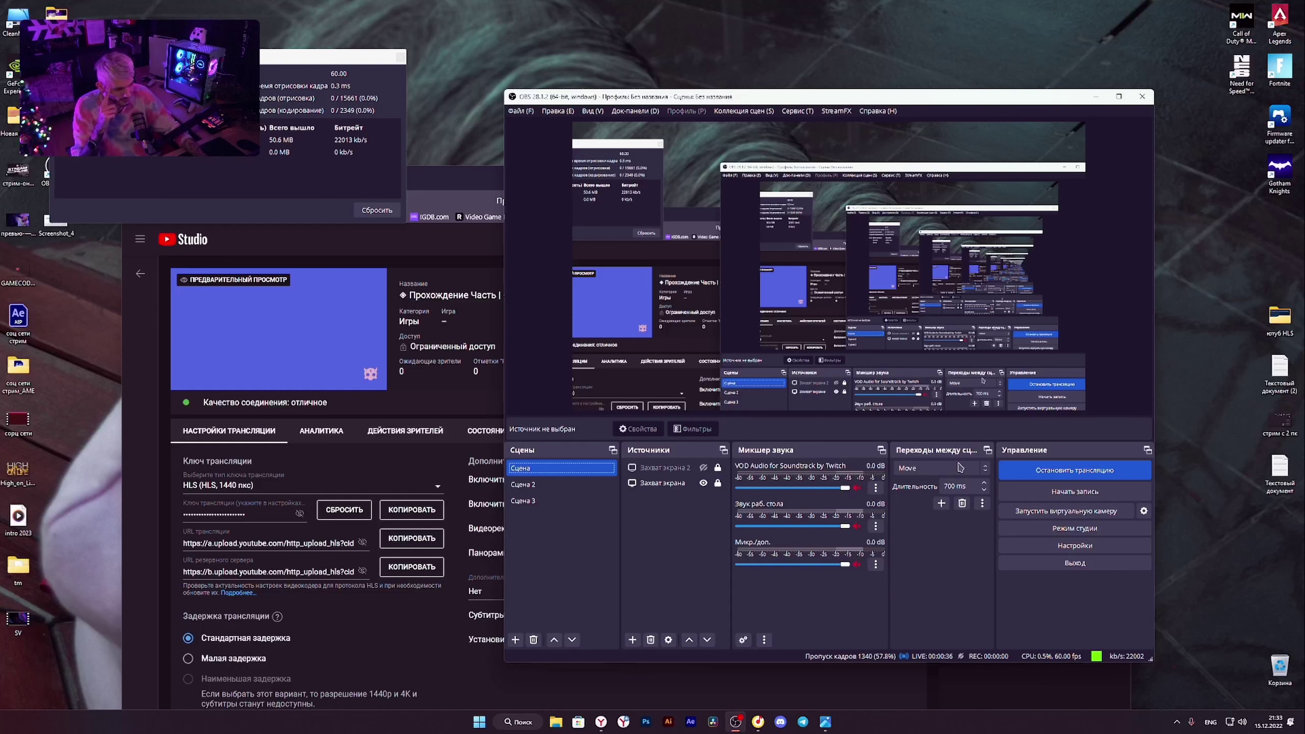
left_click(1075, 470)
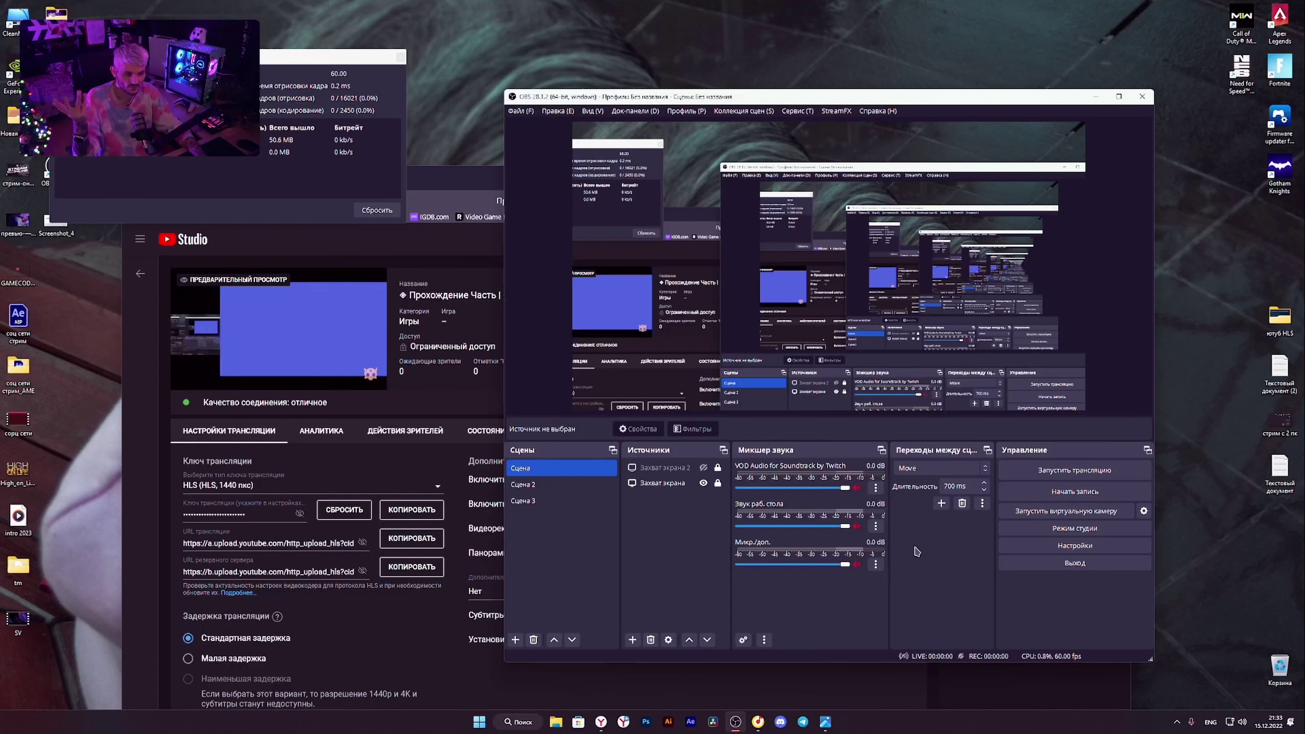
Open the desktop image Screenshot_4, compare the HLS and RTMP latency ranges in its chart, and close it.
key("super+d")
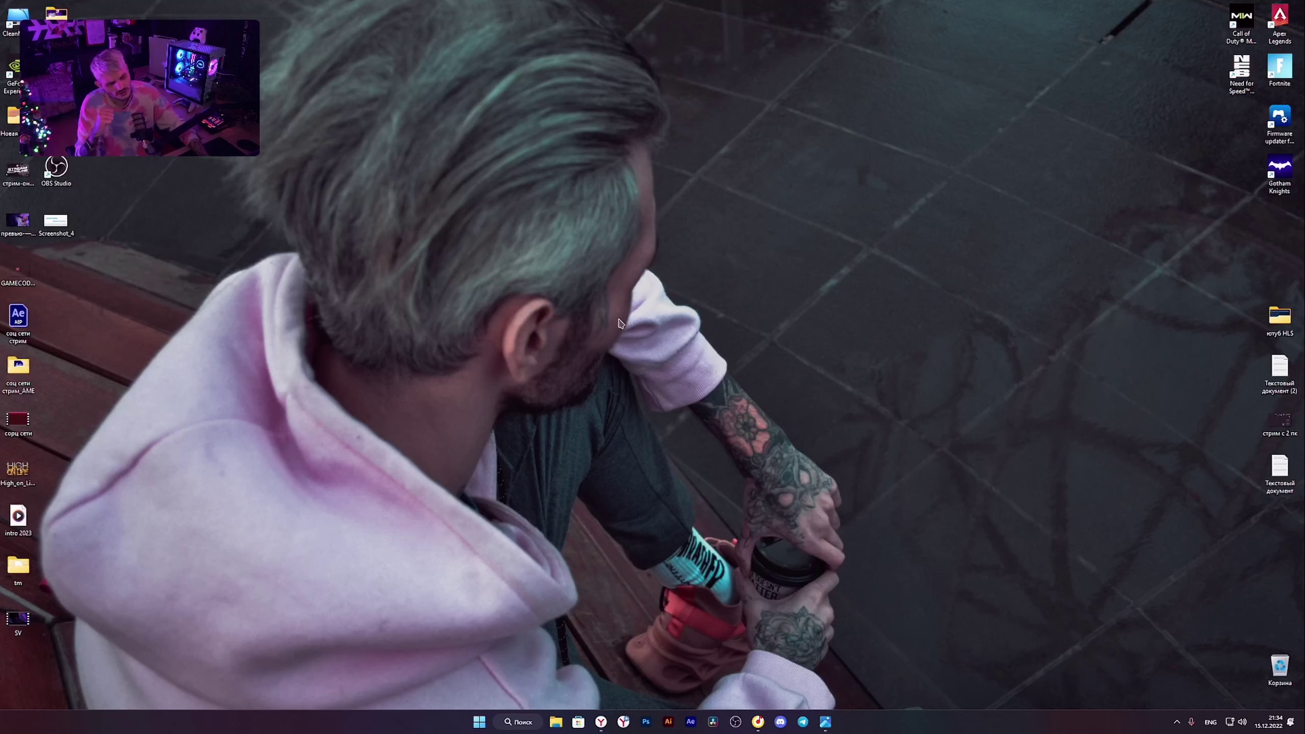
double_click(56, 221)
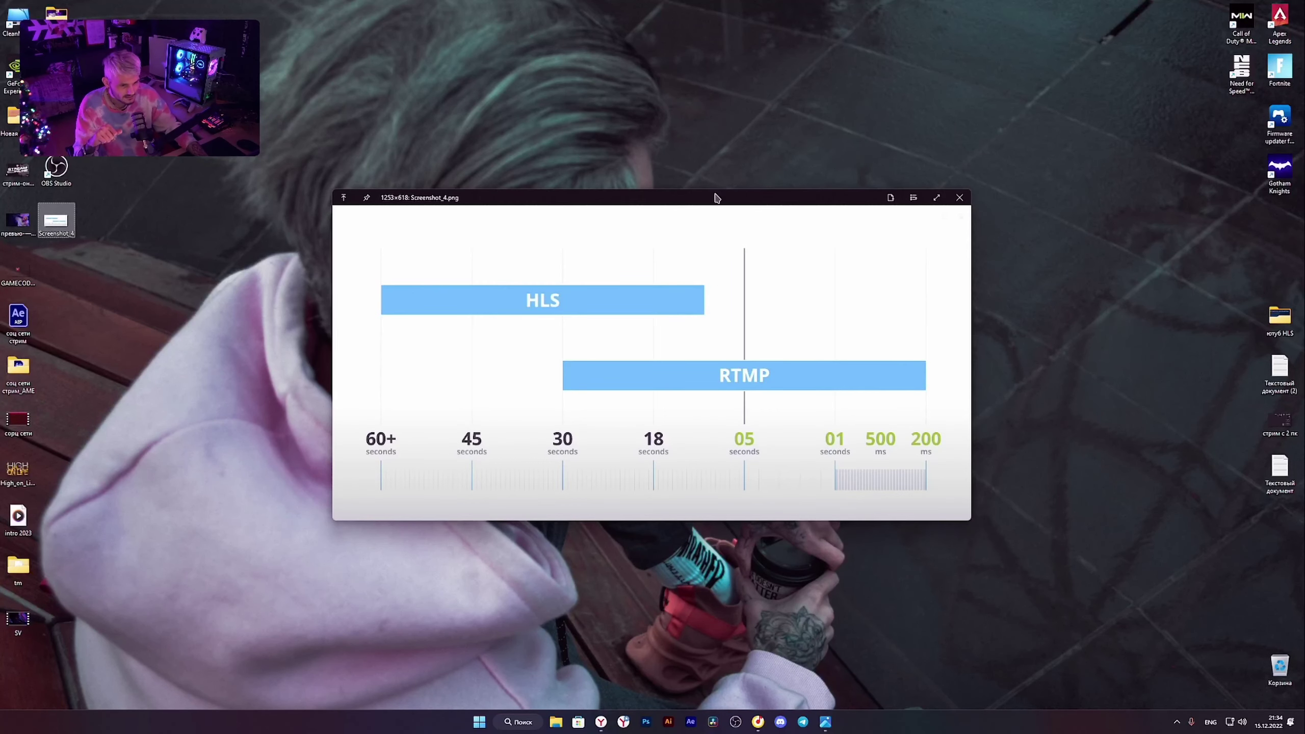
left_click_drag(717, 198, 724, 157)
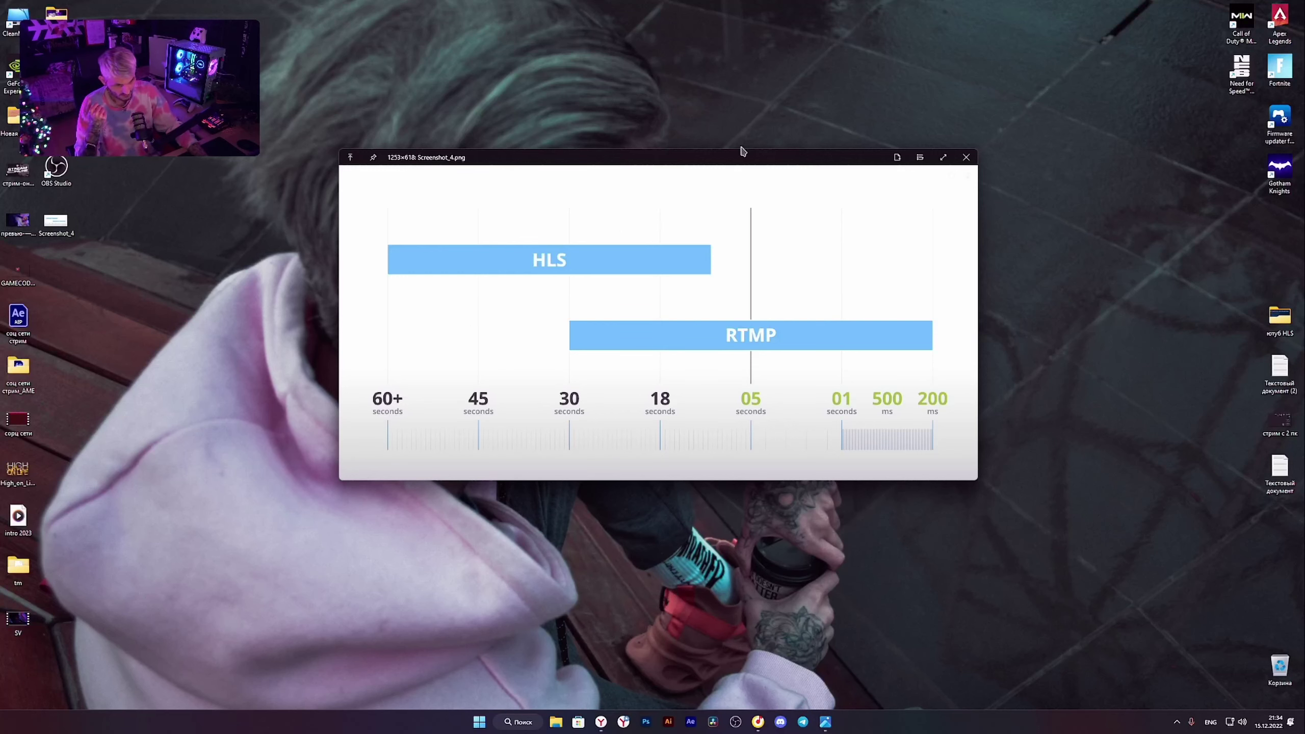
left_click_drag(732, 155, 752, 151)
left_click(975, 157)
left_click(723, 293)
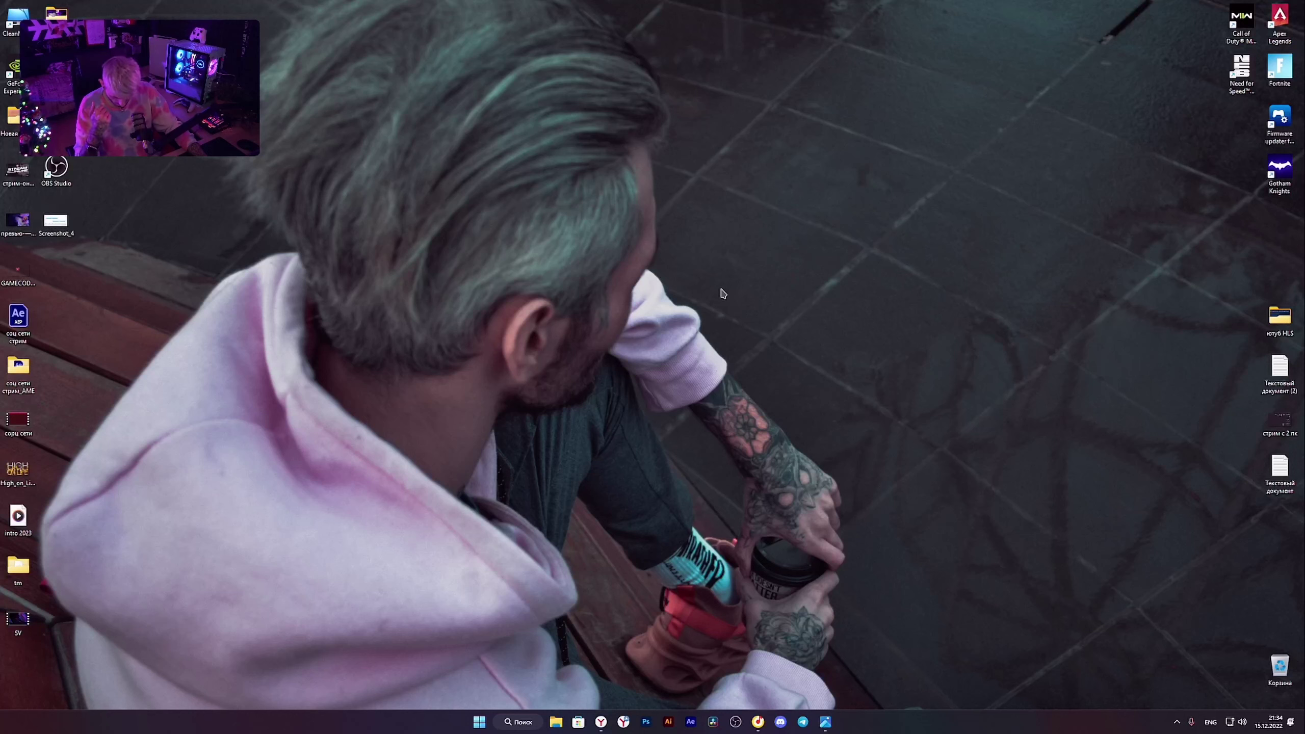